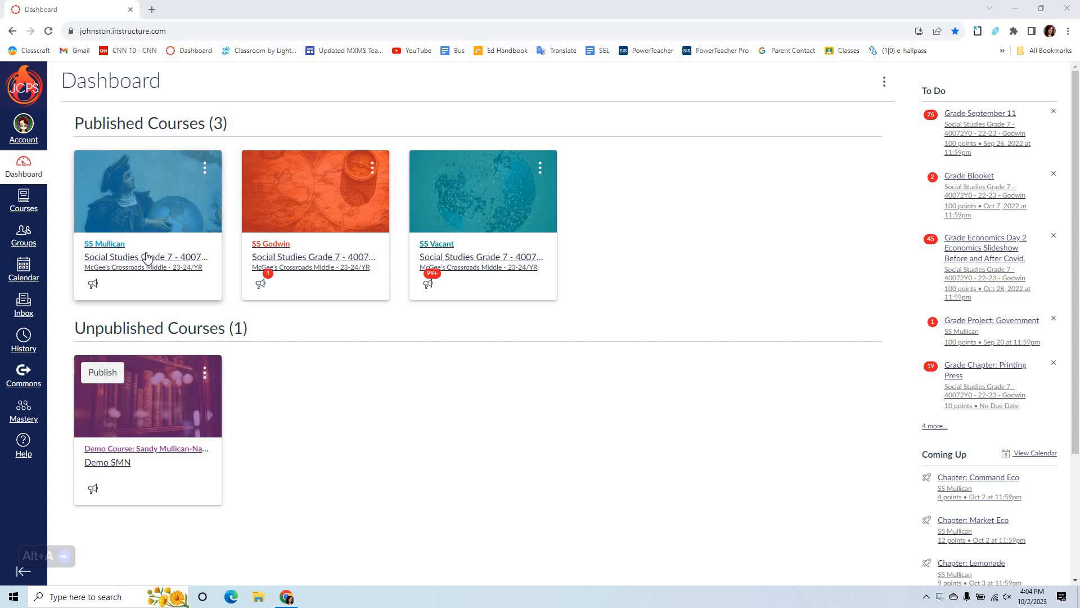
Collapse all modules in the first published Social Studies Grade 7 course and open the course settings.
left_click(147, 256)
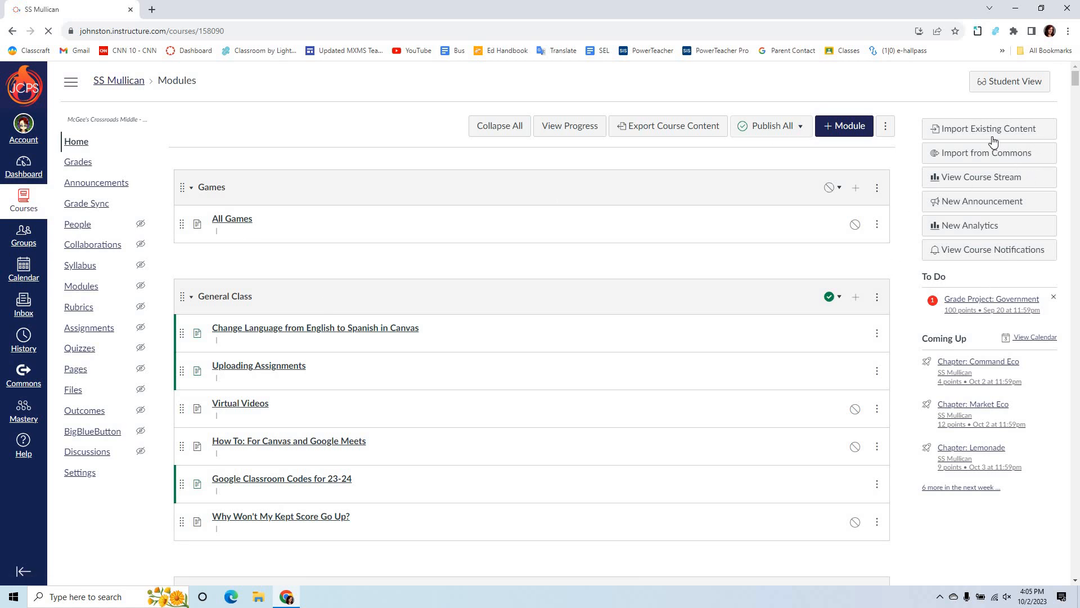
left_click(500, 126)
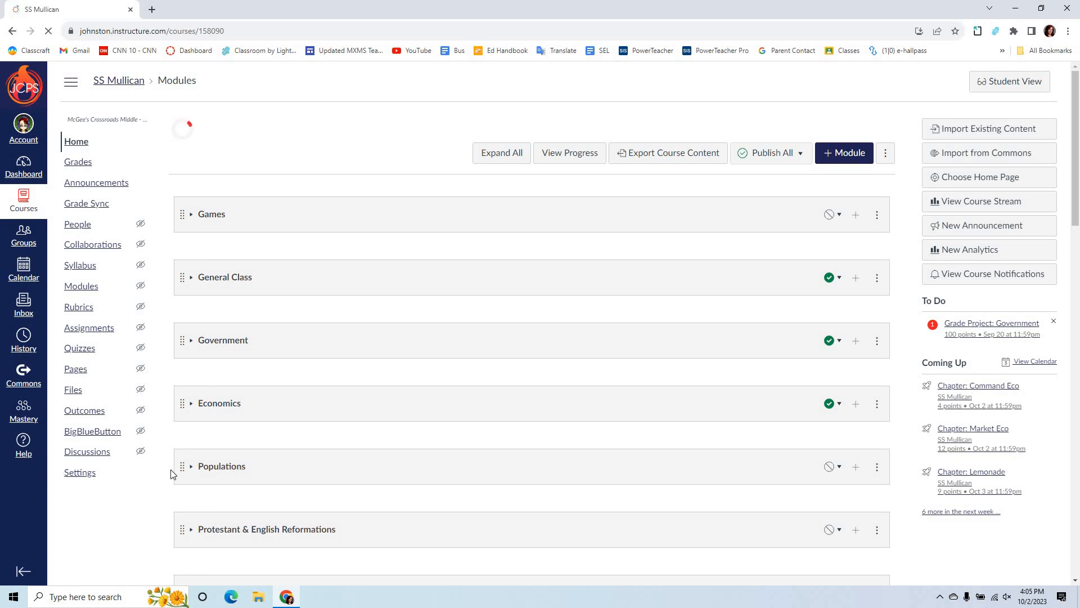
key("alt+a")
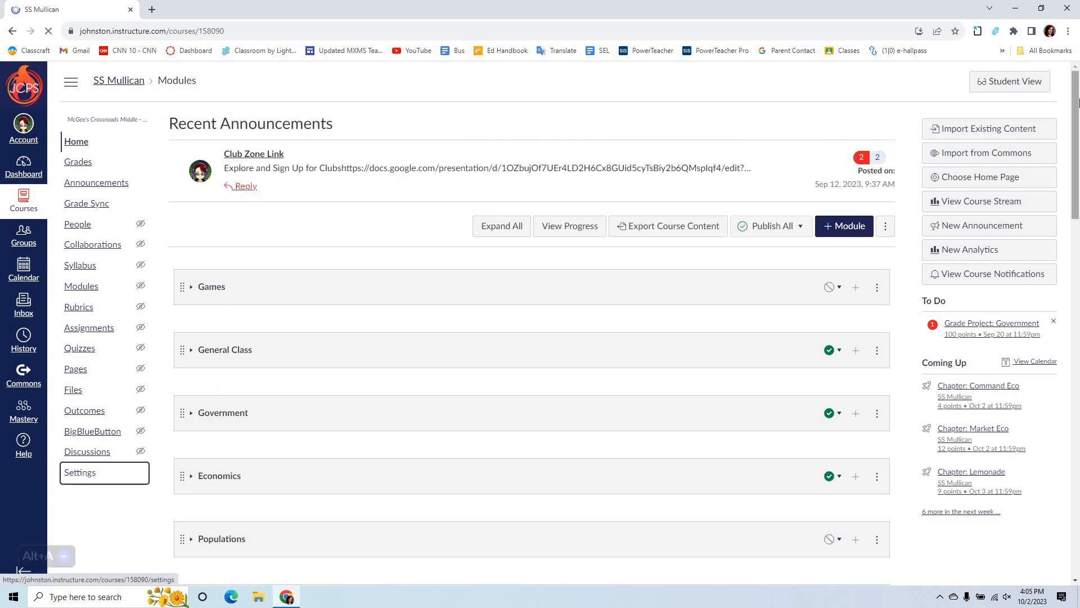
key("Return")
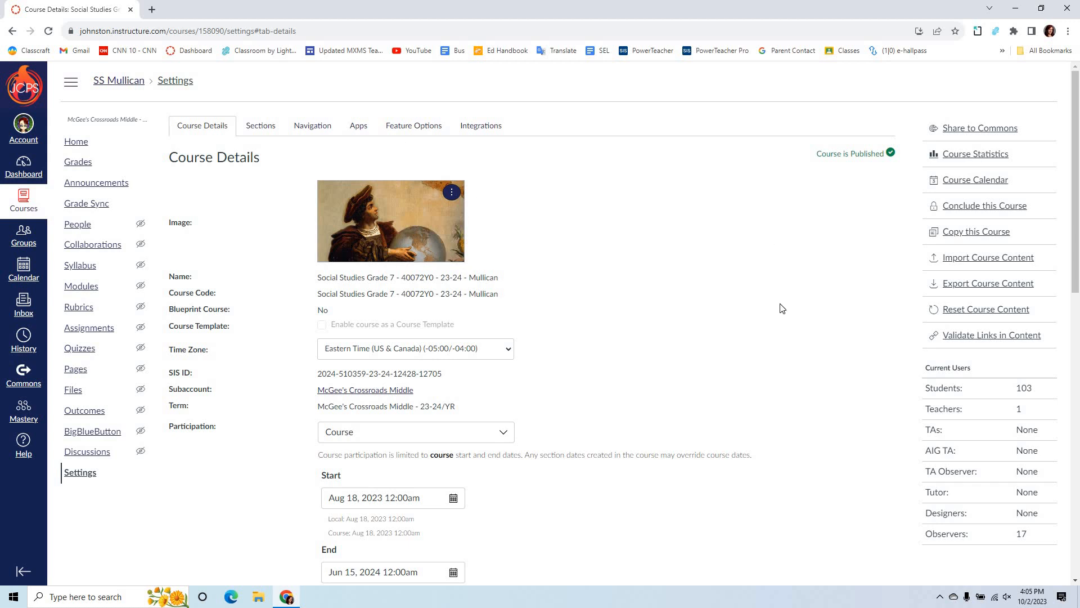
Review the course details, including participation dates, default due time, language, grading scheme, visibility and format.
scroll(782, 308, "down", 3)
scroll(785, 295, "down", 1)
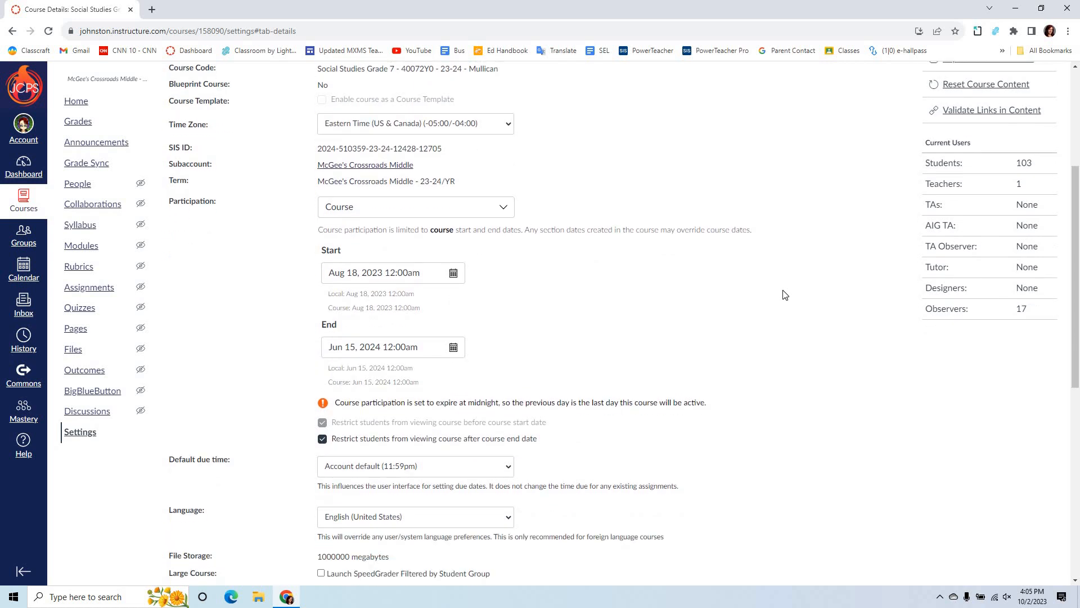
scroll(787, 296, "up", 2)
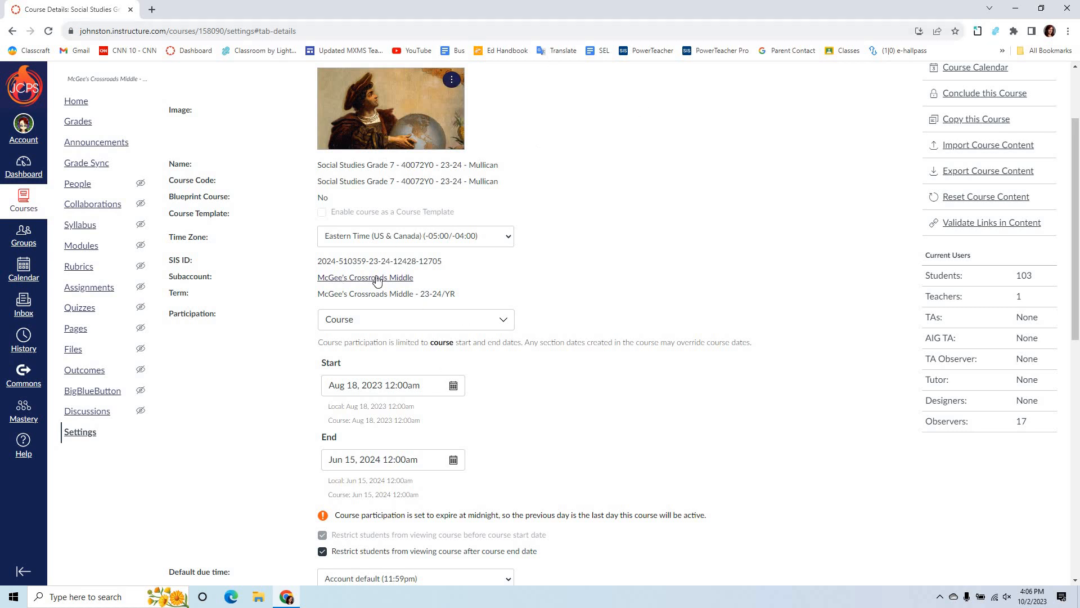
scroll(339, 293, "down", 3)
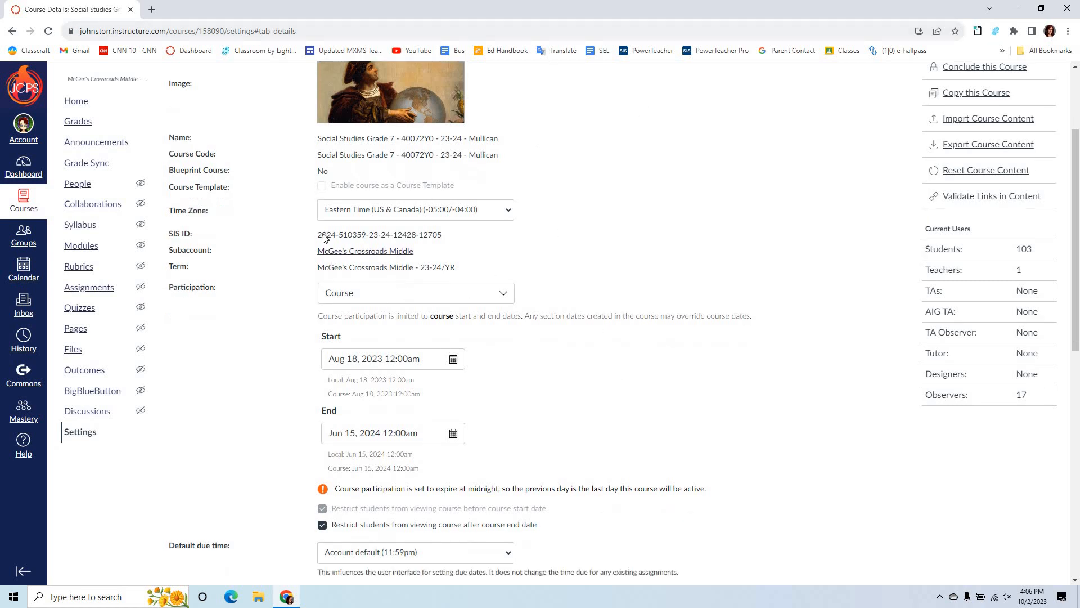
scroll(566, 281, "down", 2)
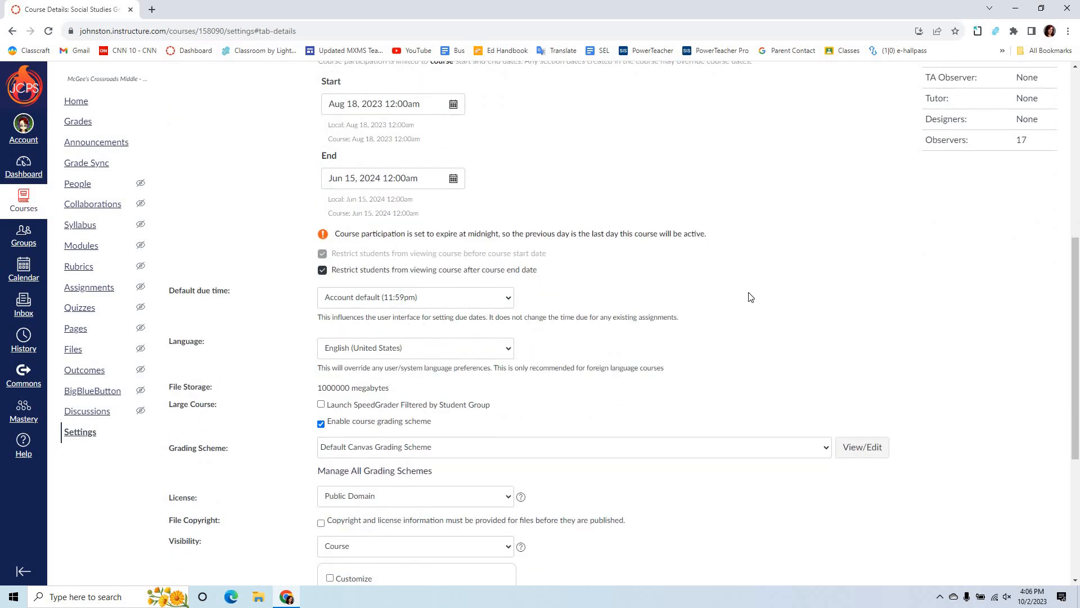
scroll(785, 296, "down", 3)
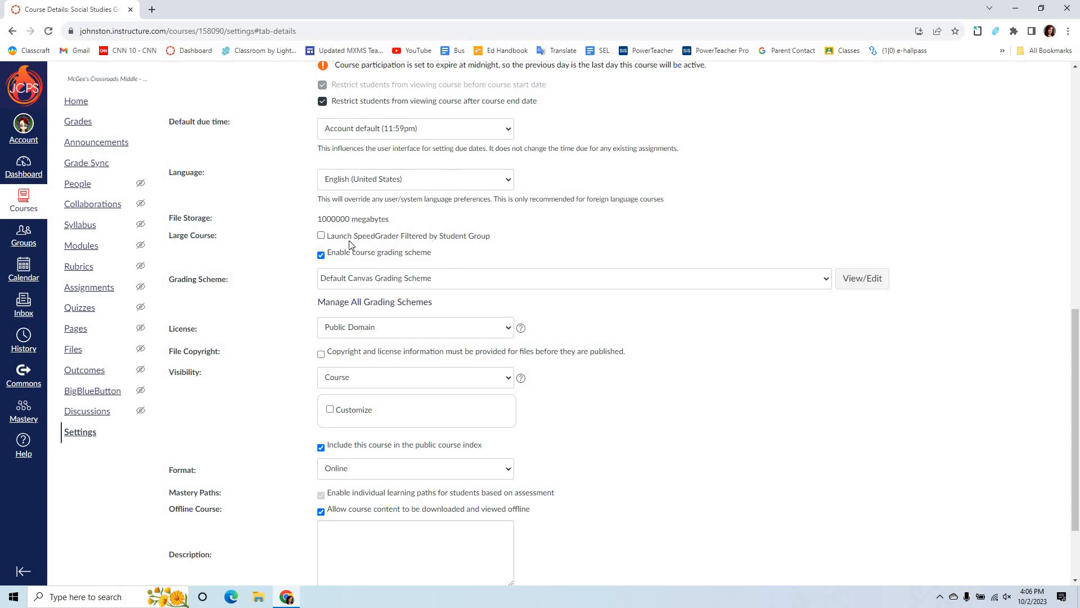
scroll(556, 201, "down", 2)
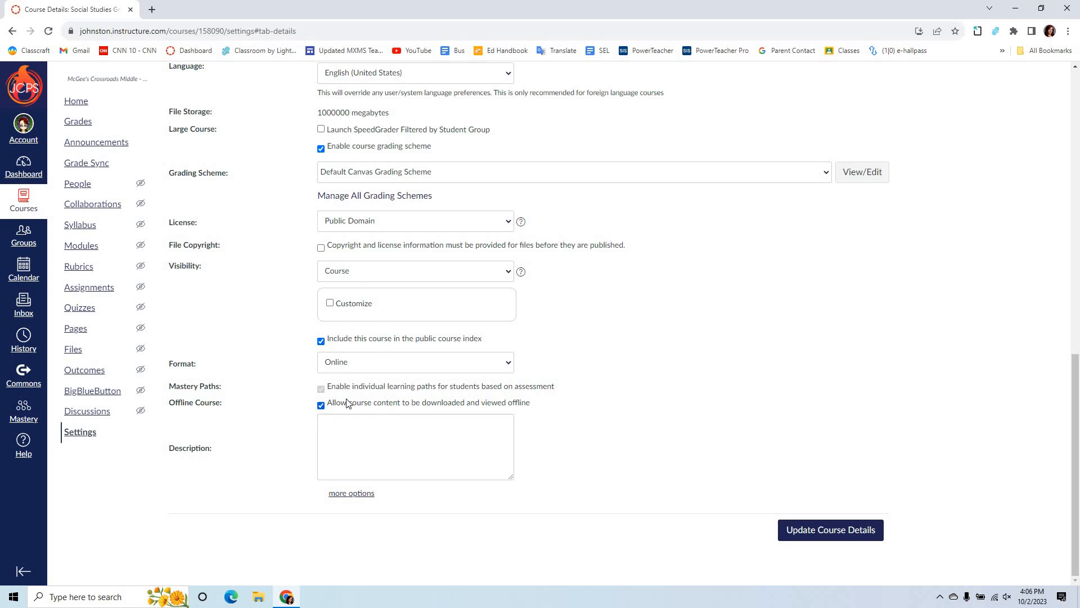
Expand the additional course detail options and review the announcement, discussion, group and grade display settings.
left_click(351, 493)
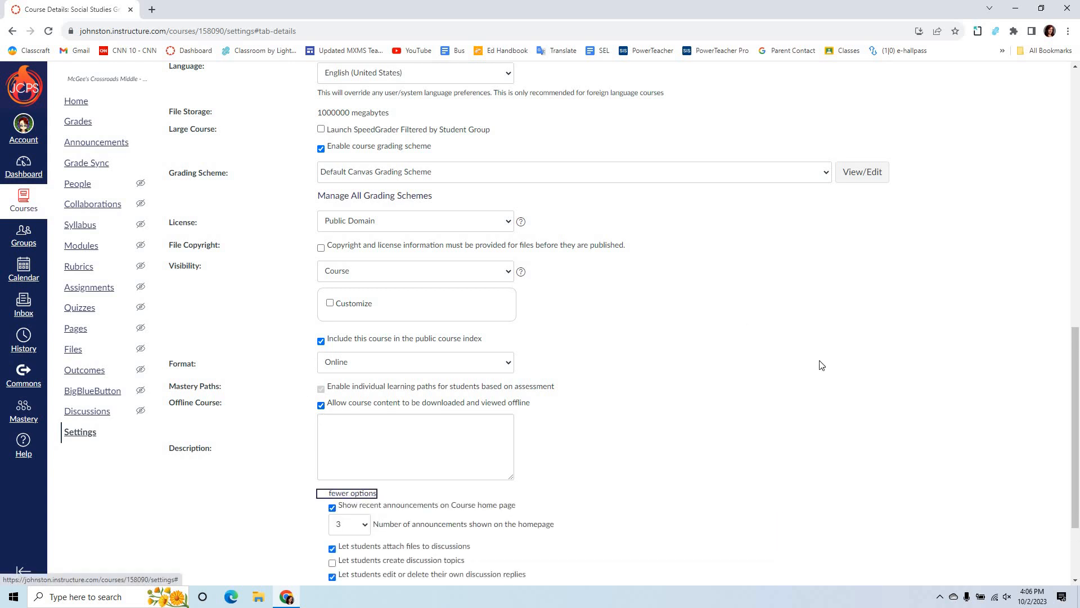
scroll(820, 364, "down", 1)
scroll(820, 364, "down", 3)
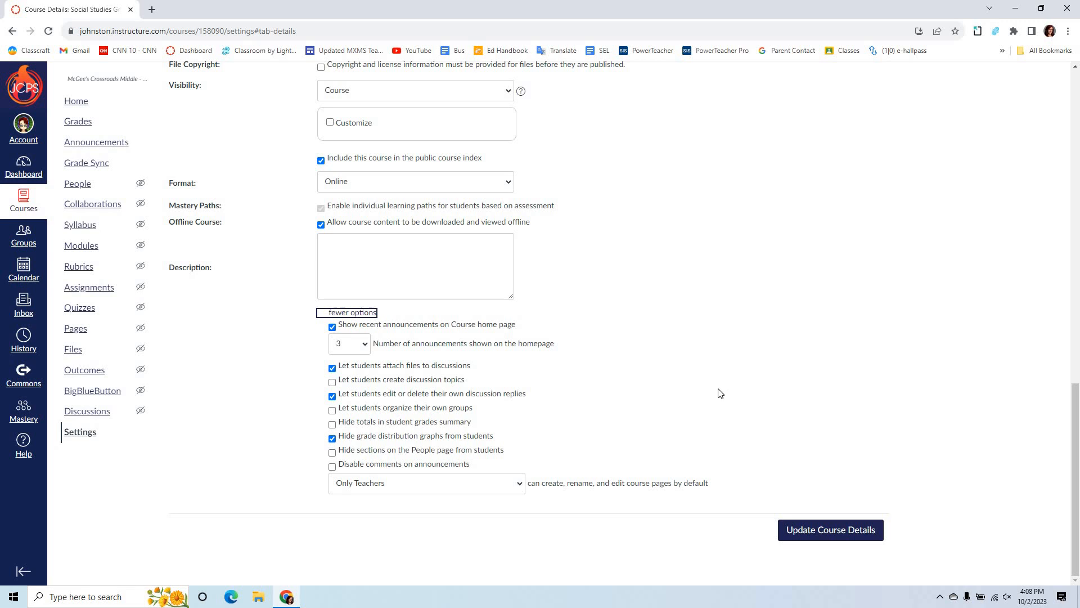
scroll(725, 416, "up", 15)
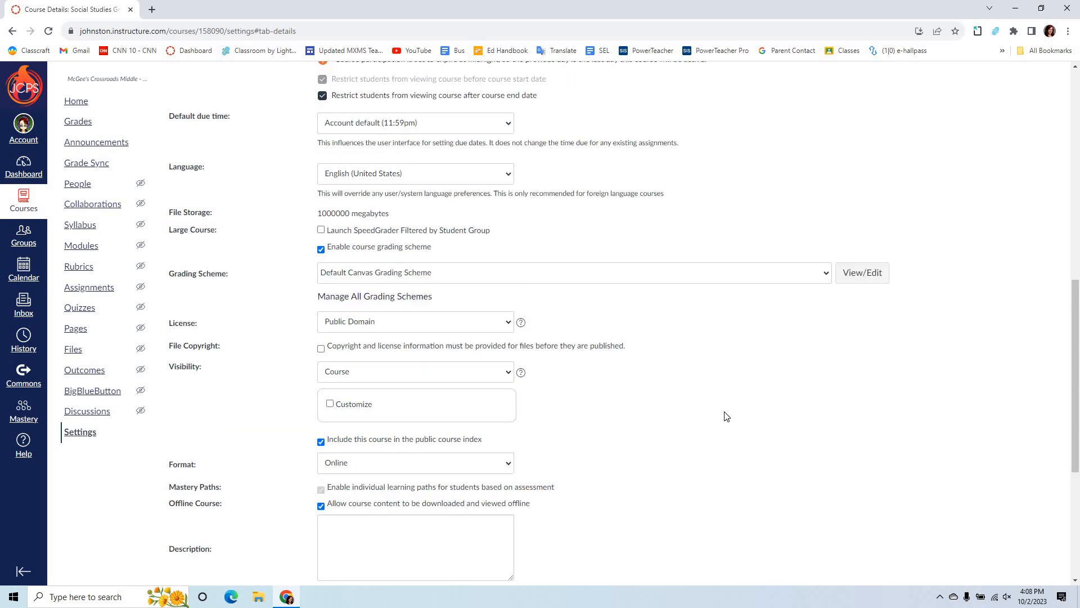
Review the course sections and the full list of shown and hidden course navigation items.
left_click(263, 127)
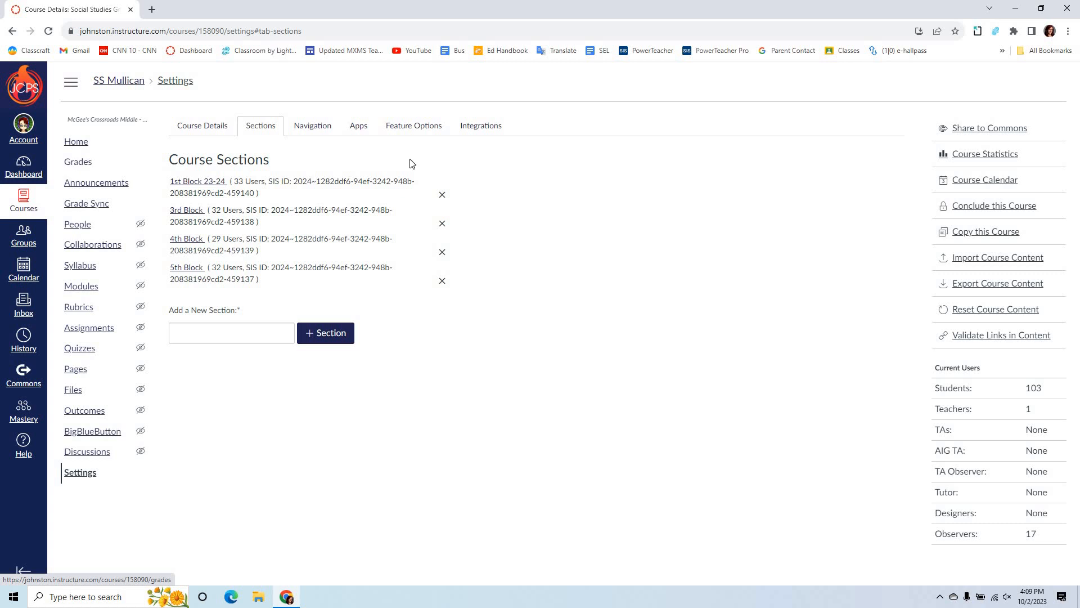
left_click(307, 129)
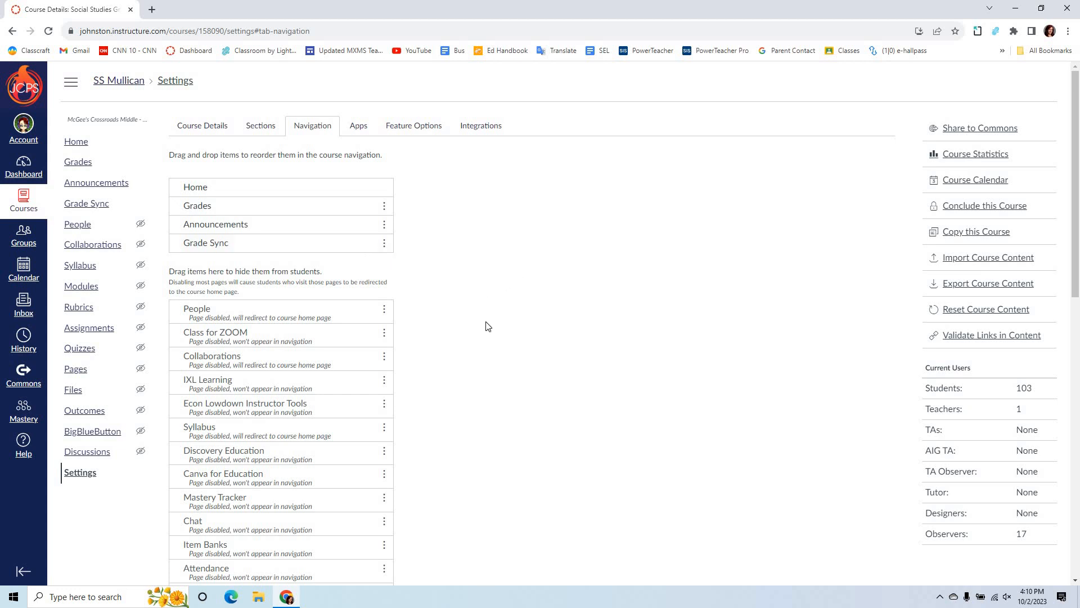
scroll(487, 326, "down", 3)
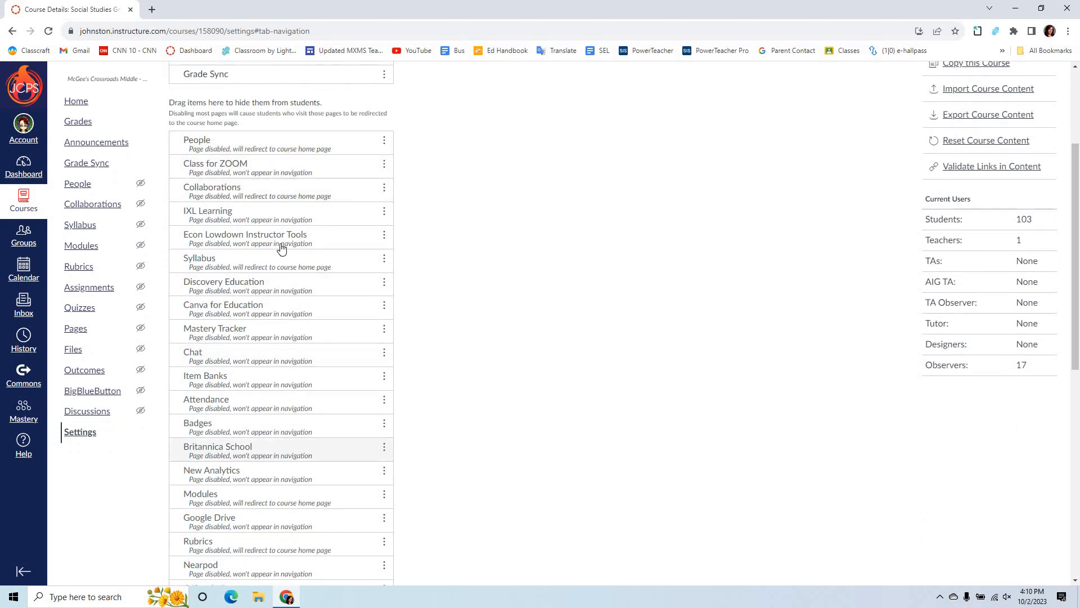
scroll(286, 293, "down", 2)
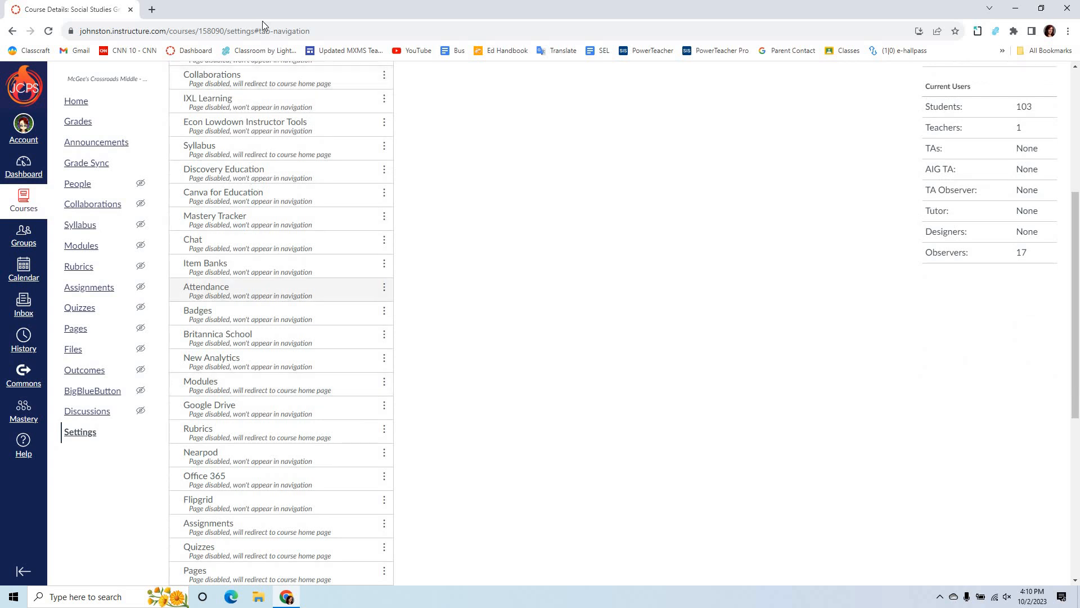
scroll(285, 355, "down", 5)
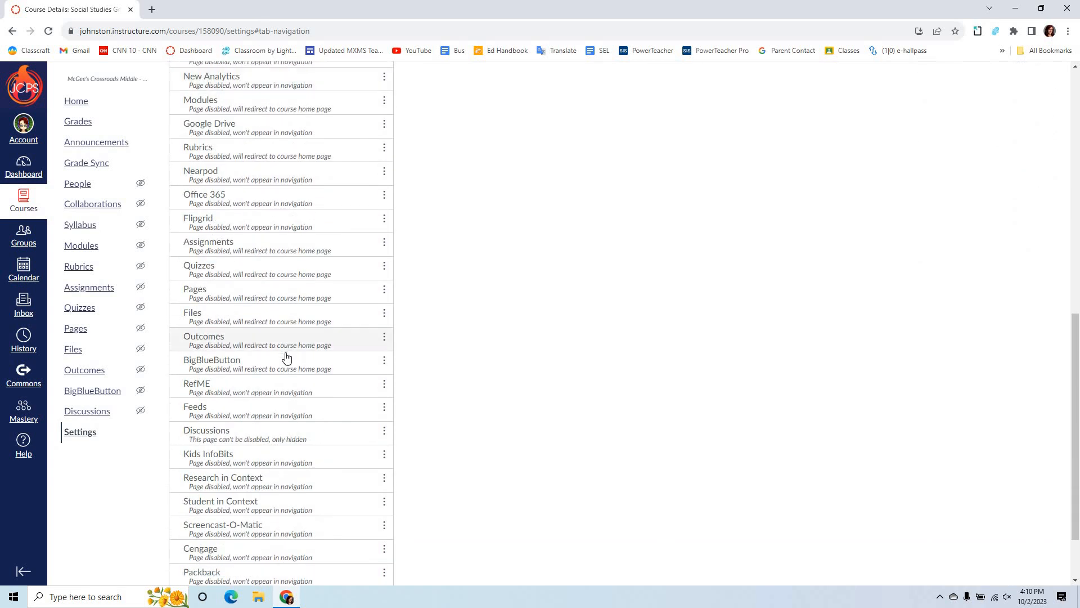
scroll(286, 357, "down", 2)
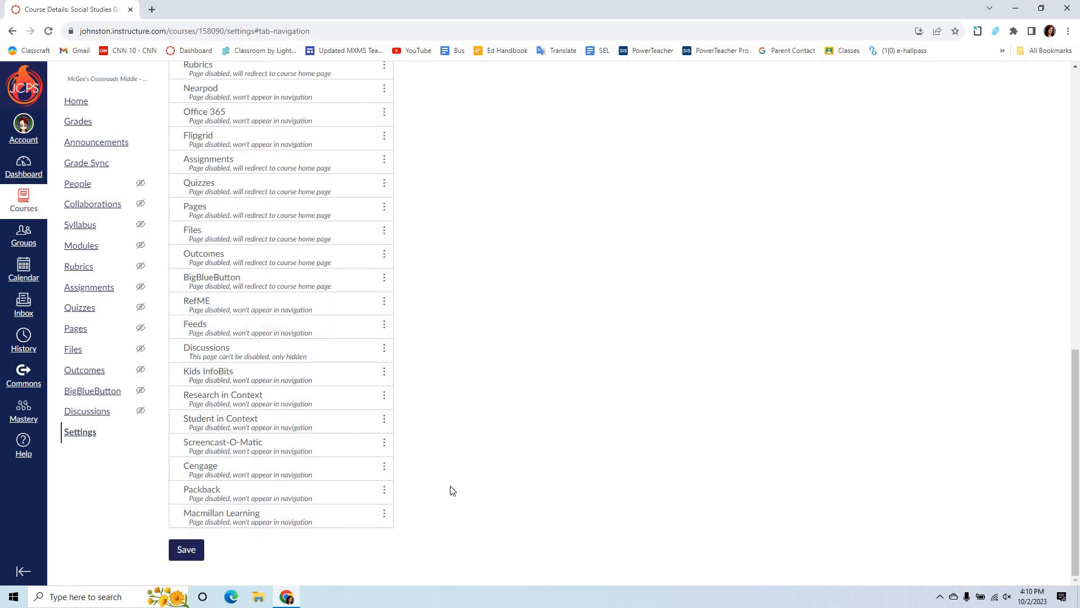
scroll(605, 417, "up", 9)
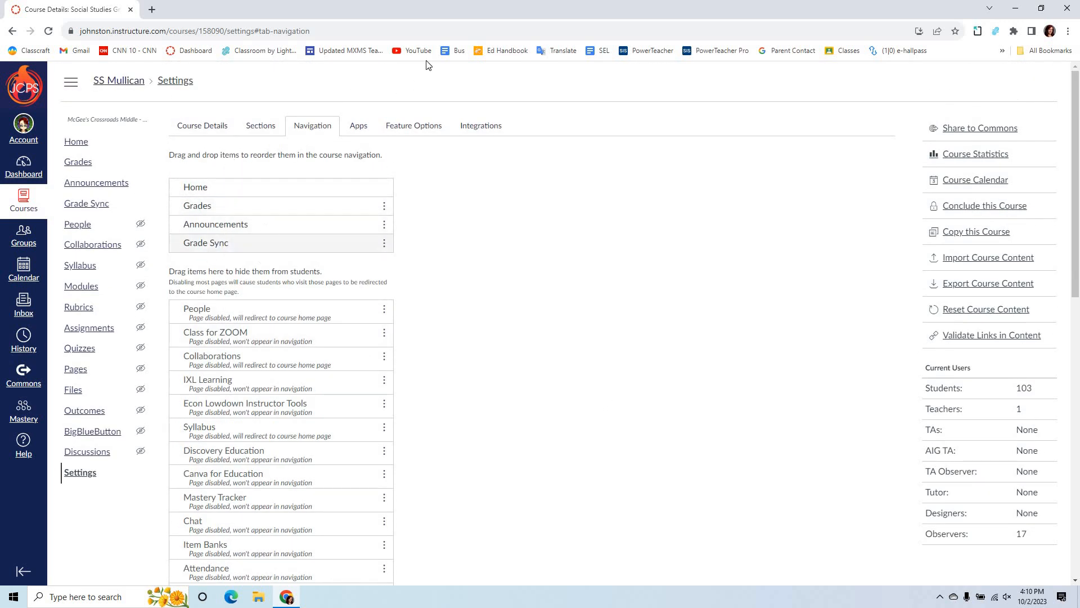
Look over the external apps and the feature options, reading the Anonymous Grading and Discussions/Announcements Redesign descriptions.
left_click(358, 126)
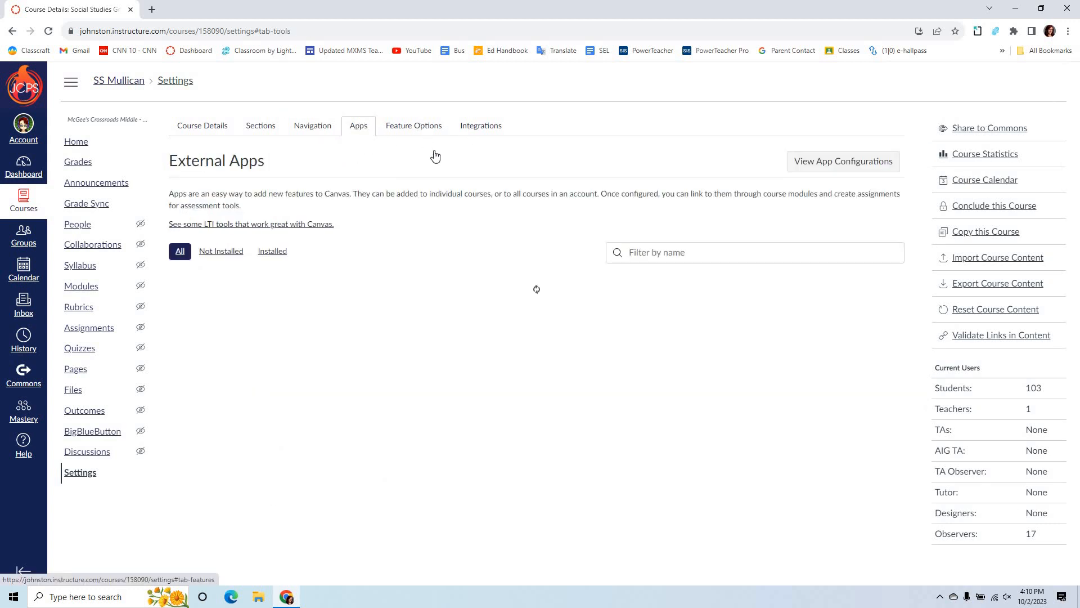
left_click(416, 126)
scroll(896, 236, "down", 2)
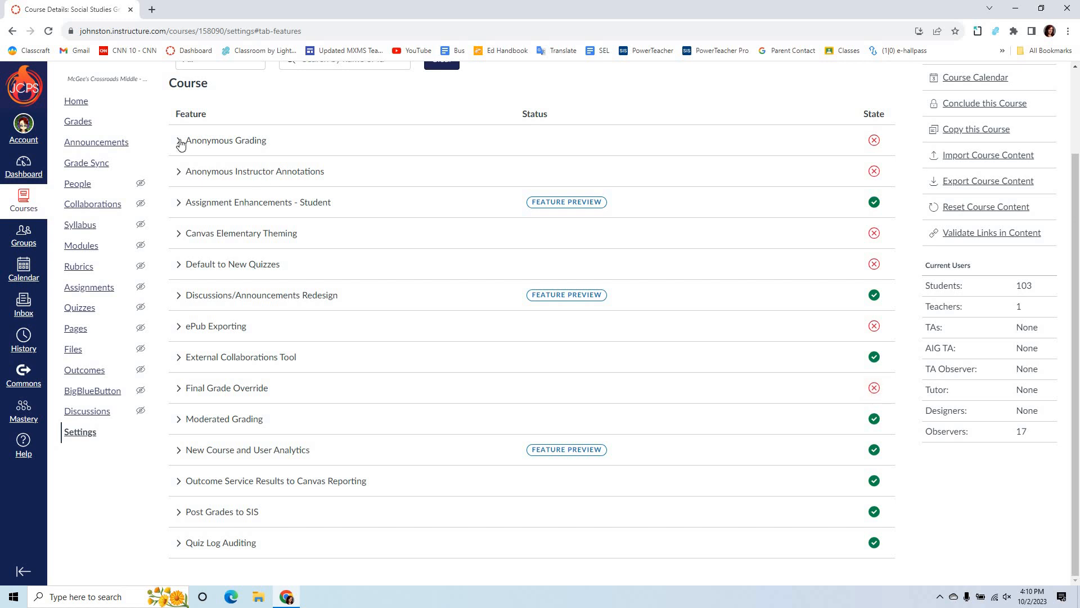
left_click(184, 150)
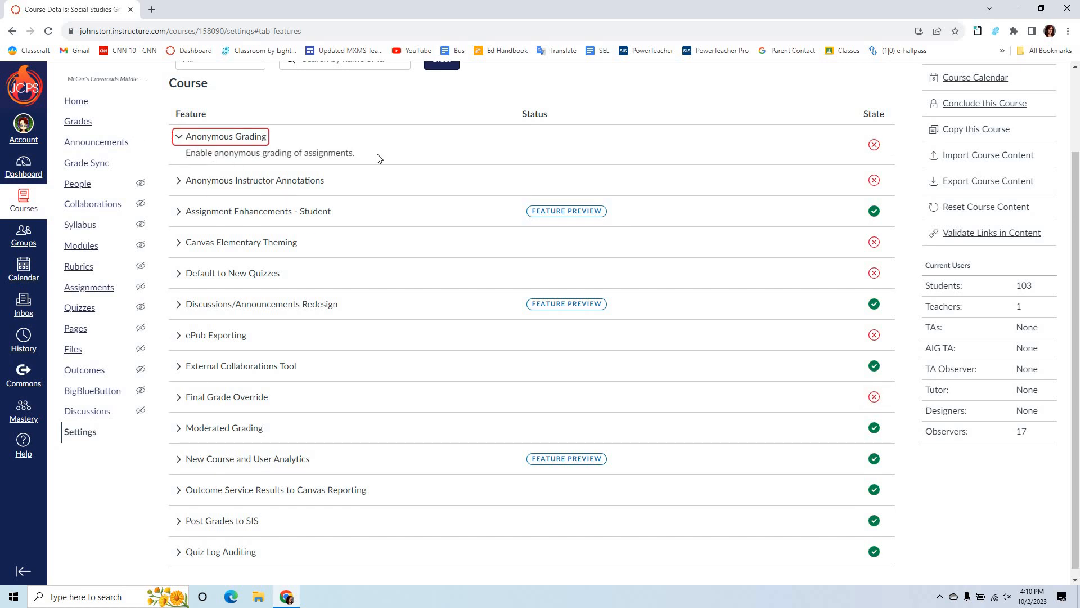
left_click(182, 139)
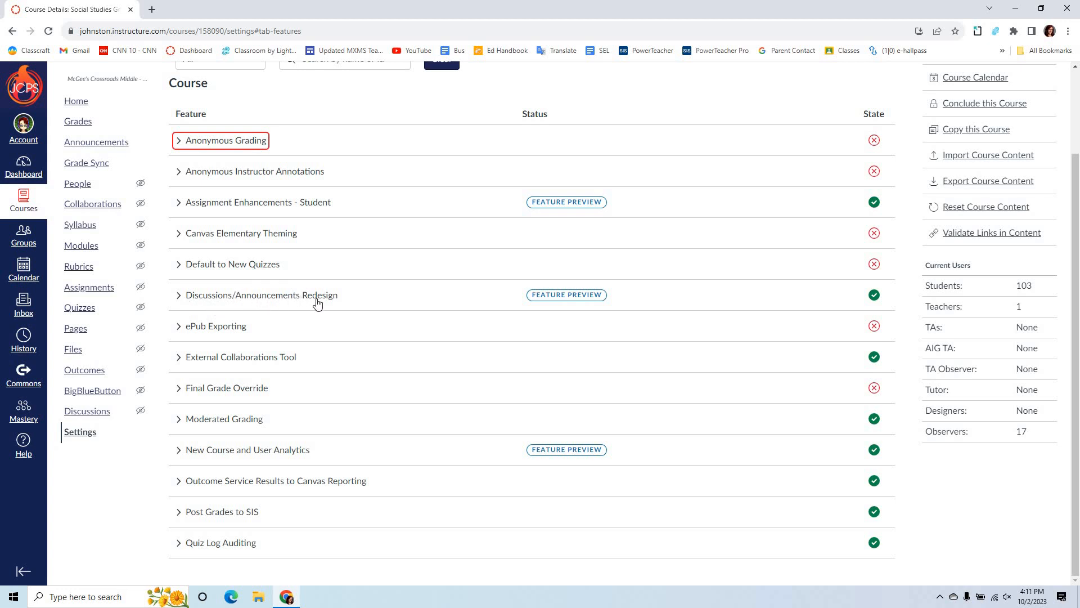
left_click(184, 297)
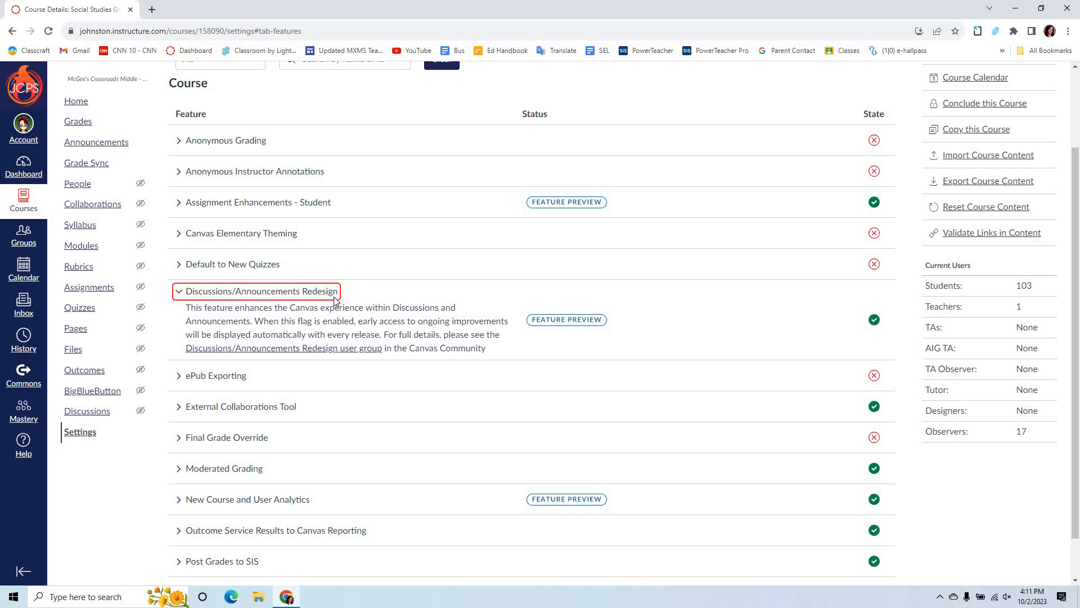
left_click(179, 293)
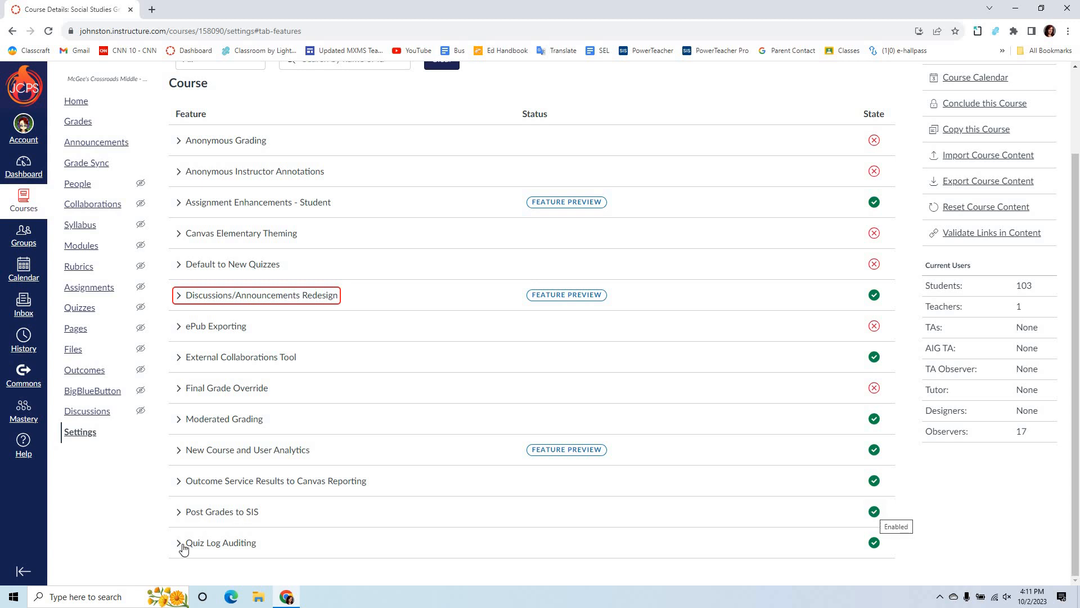
scroll(622, 240, "up", 1)
scroll(623, 240, "up", 2)
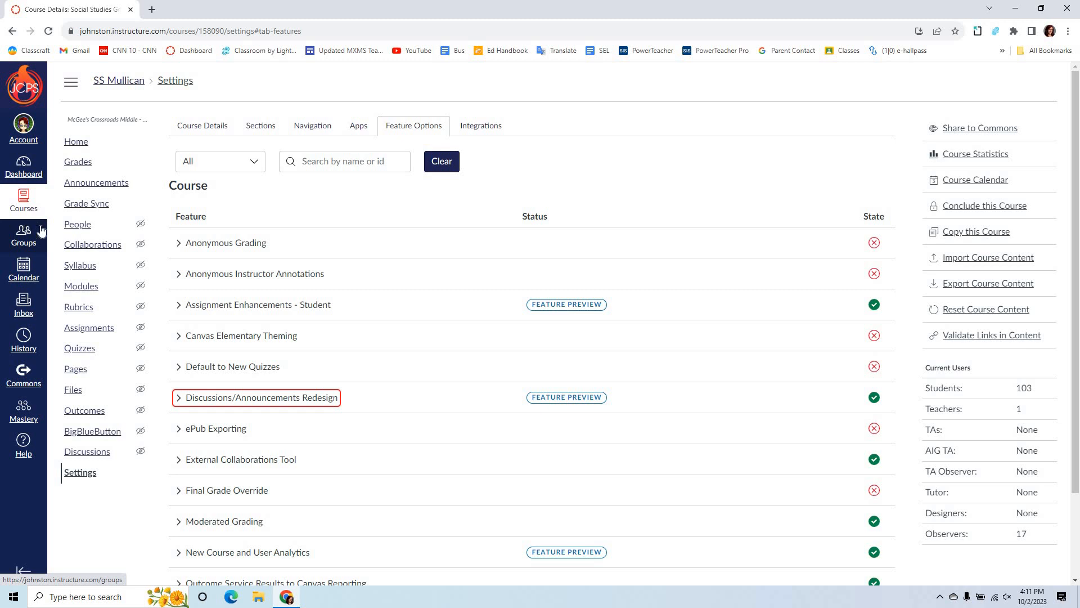
Open the course's assignments, browse the Classwork/Homework group's contents and collapse the group again.
left_click(91, 329)
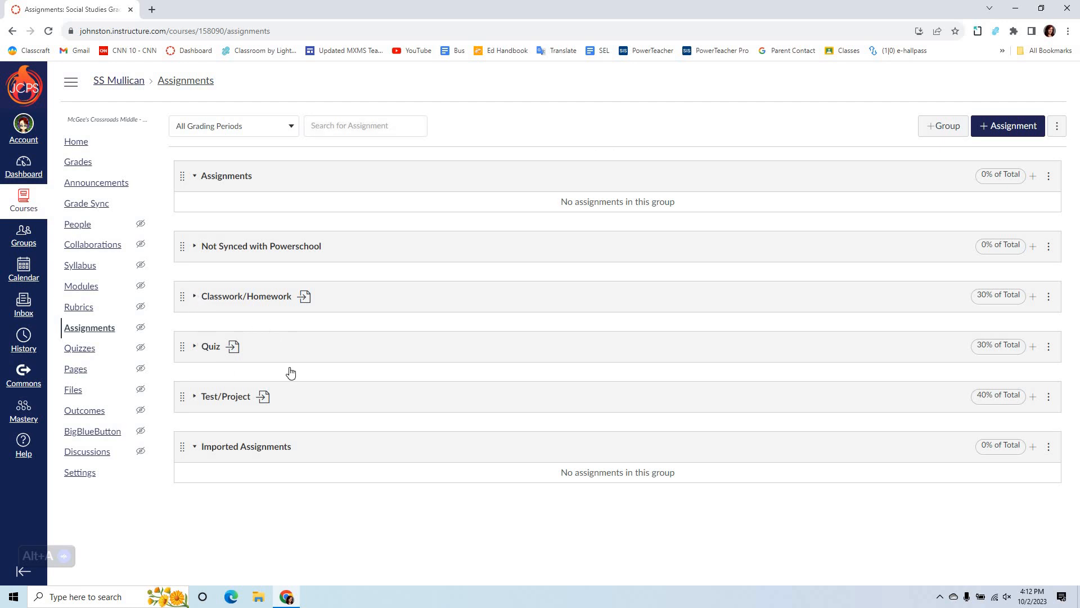
left_click(196, 298)
scroll(652, 392, "down", 20)
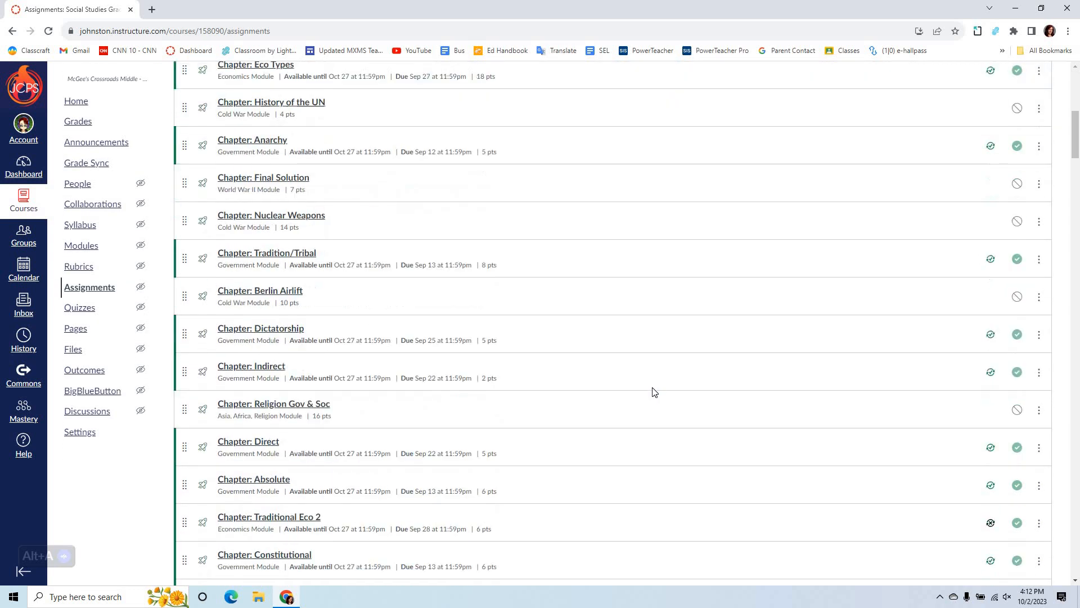
scroll(652, 387, "down", 9)
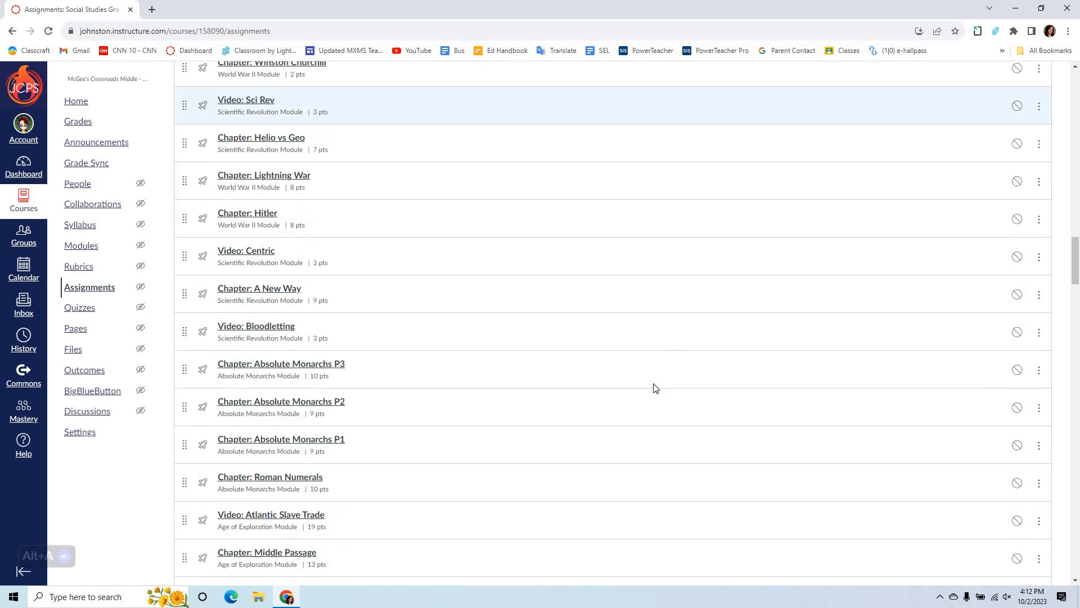
scroll(654, 387, "up", 20)
scroll(655, 388, "up", 8)
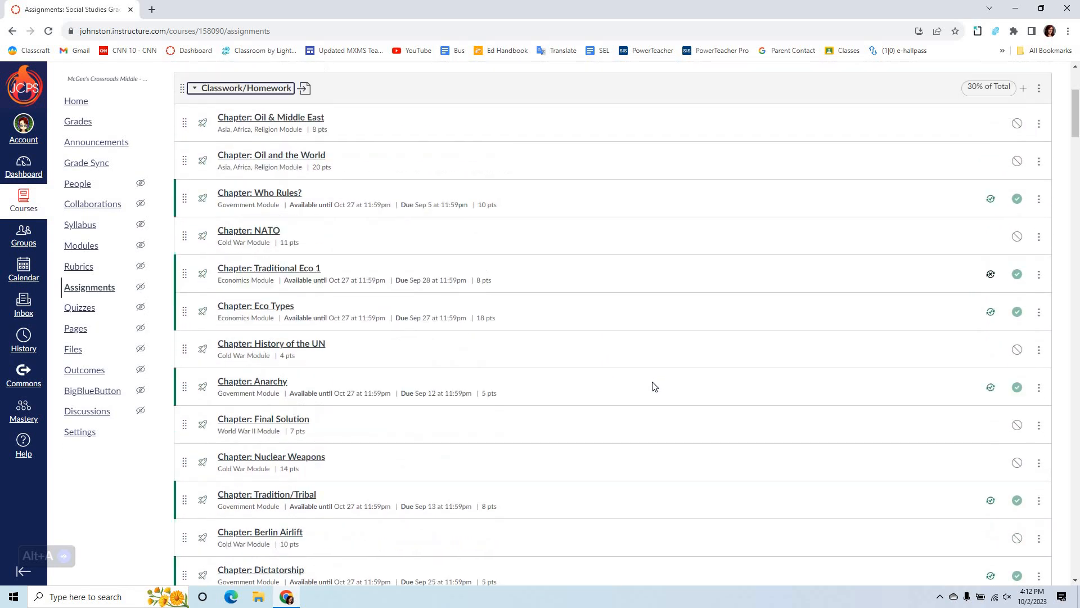
left_click(195, 297)
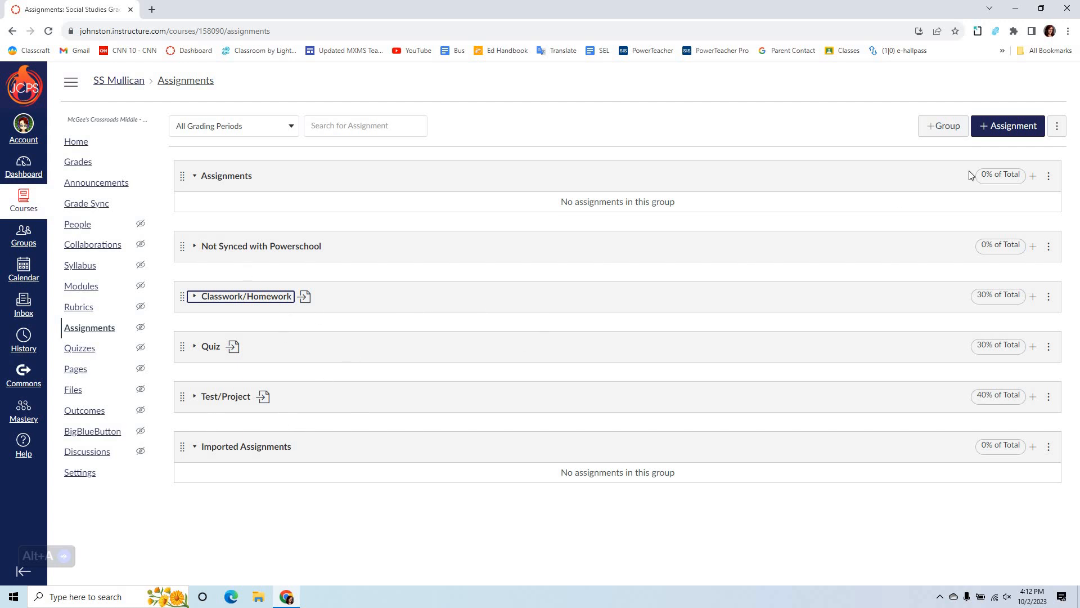
Open the form for adding an assignment group, review its group name and total grade percentage fields, and cancel it.
left_click(949, 129)
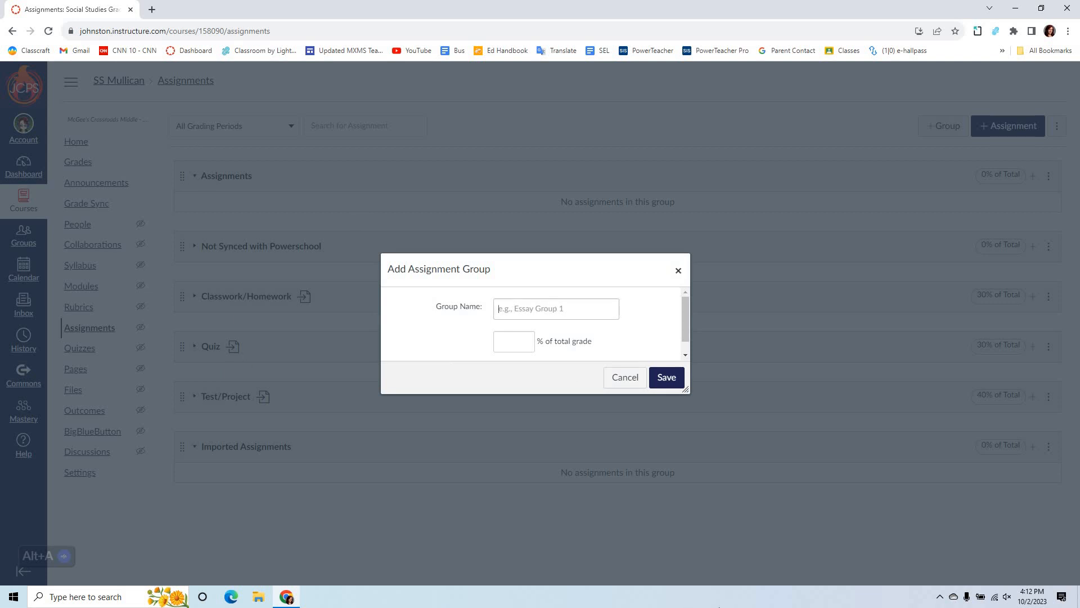
left_click(555, 309)
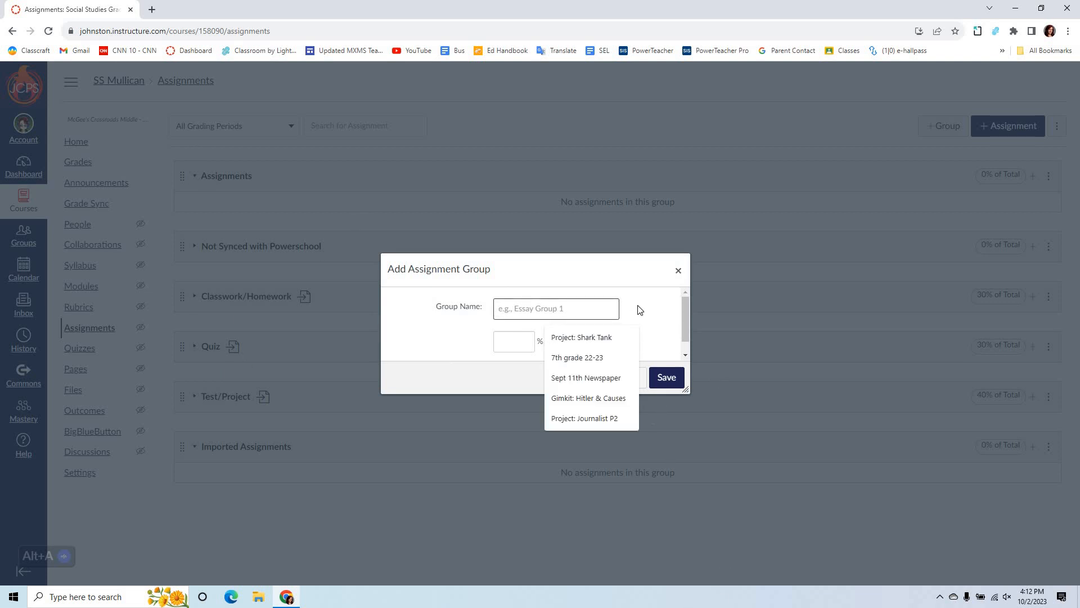
left_click(473, 375)
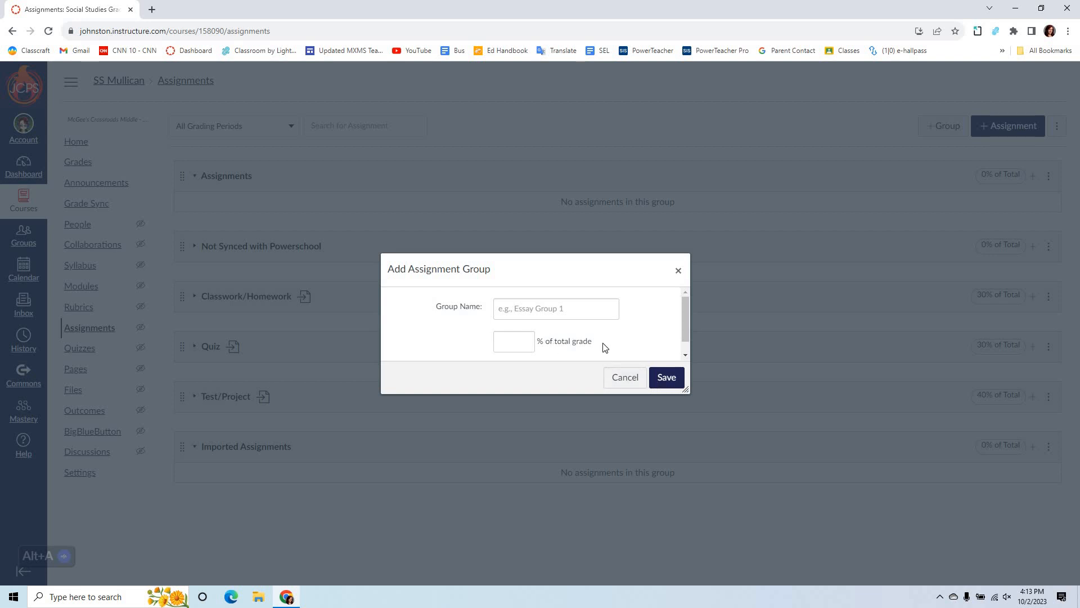
left_click(639, 377)
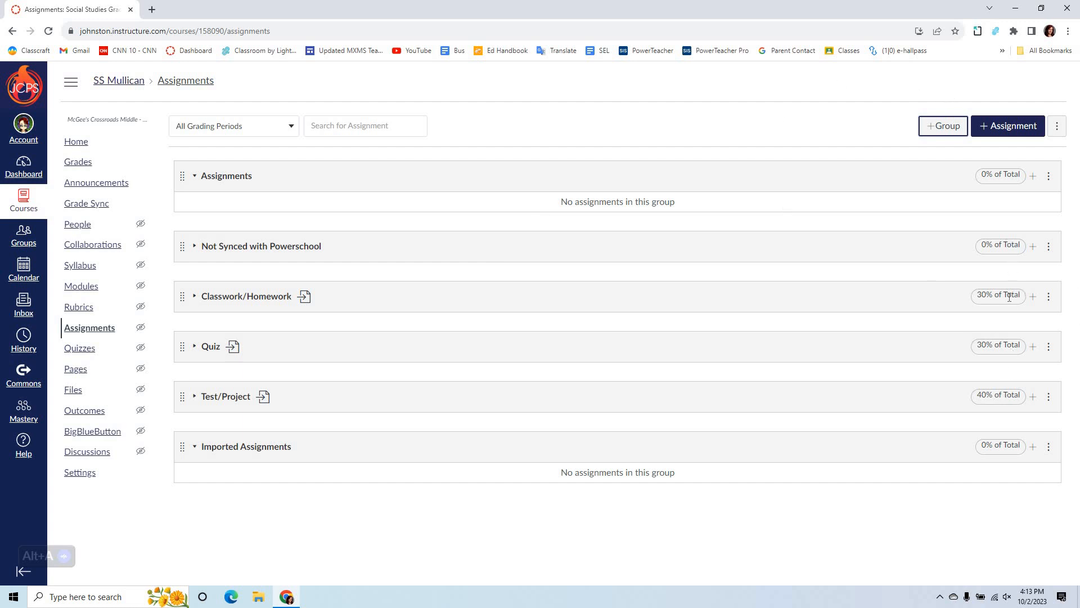
Review the assignment group weights and save them, and look over the Quiz group's assignments before collapsing the group.
left_click(1058, 127)
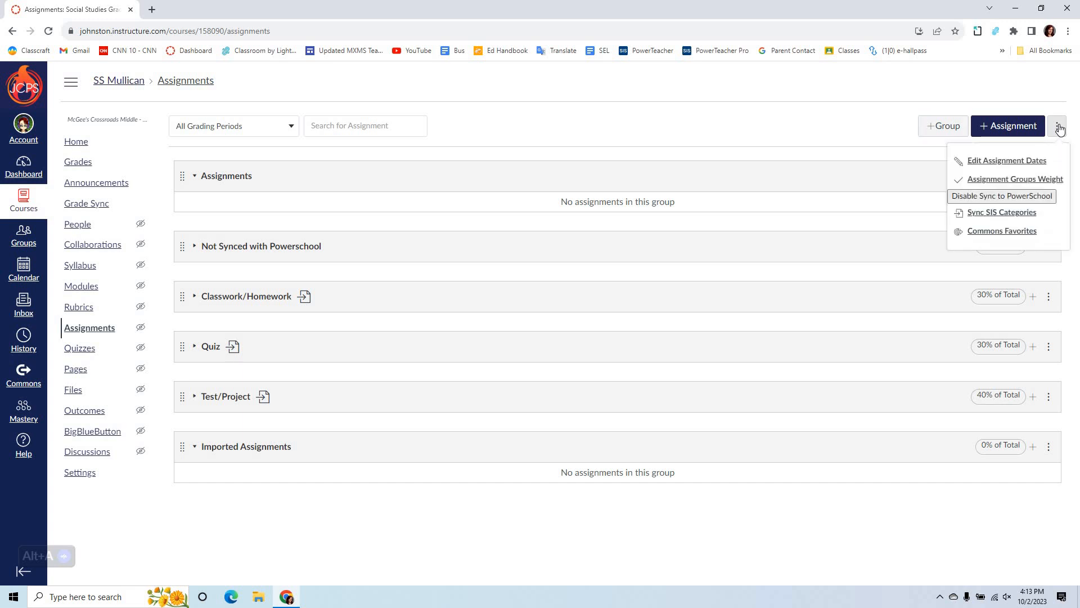
left_click(1043, 180)
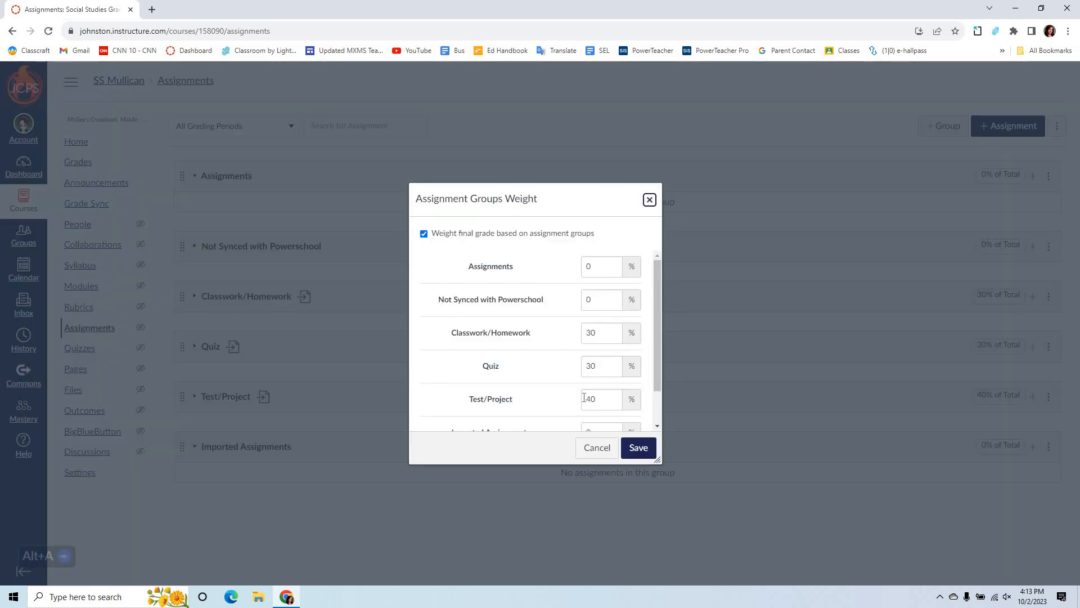
scroll(561, 336, "down", 2)
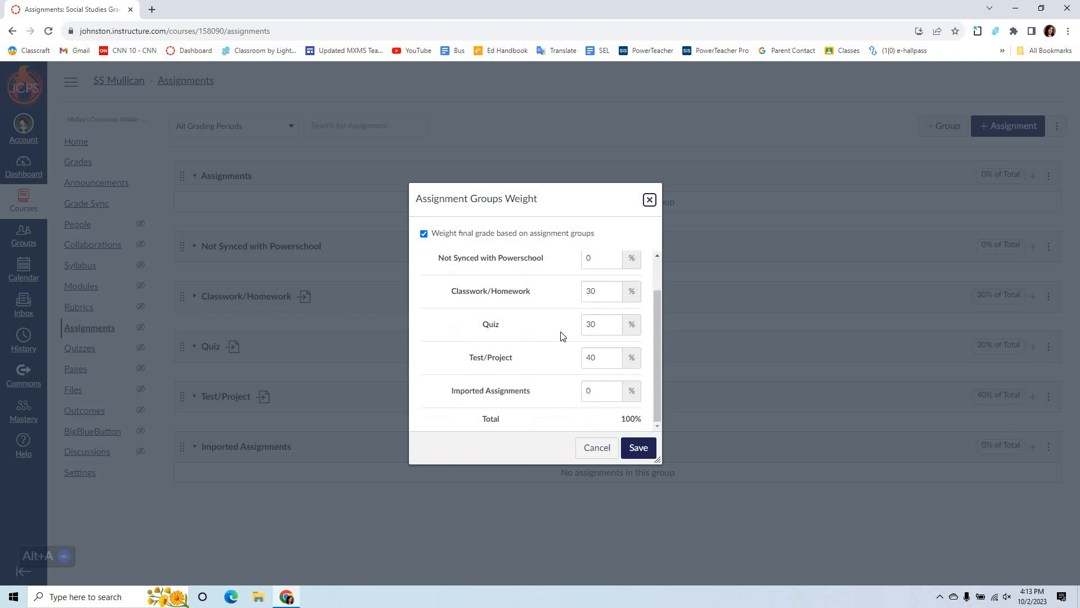
left_click(634, 458)
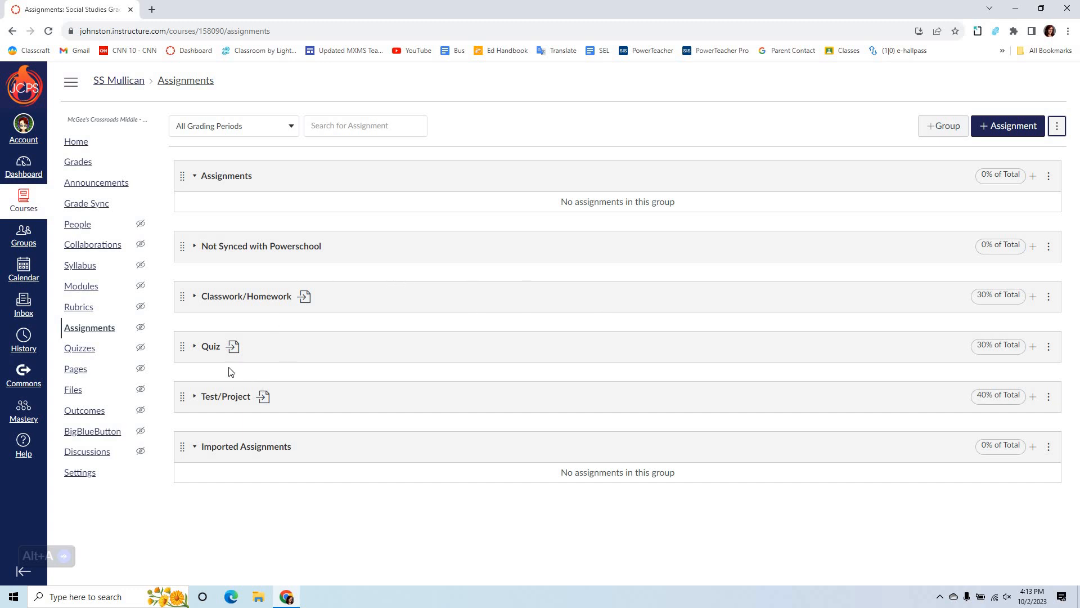
left_click(195, 348)
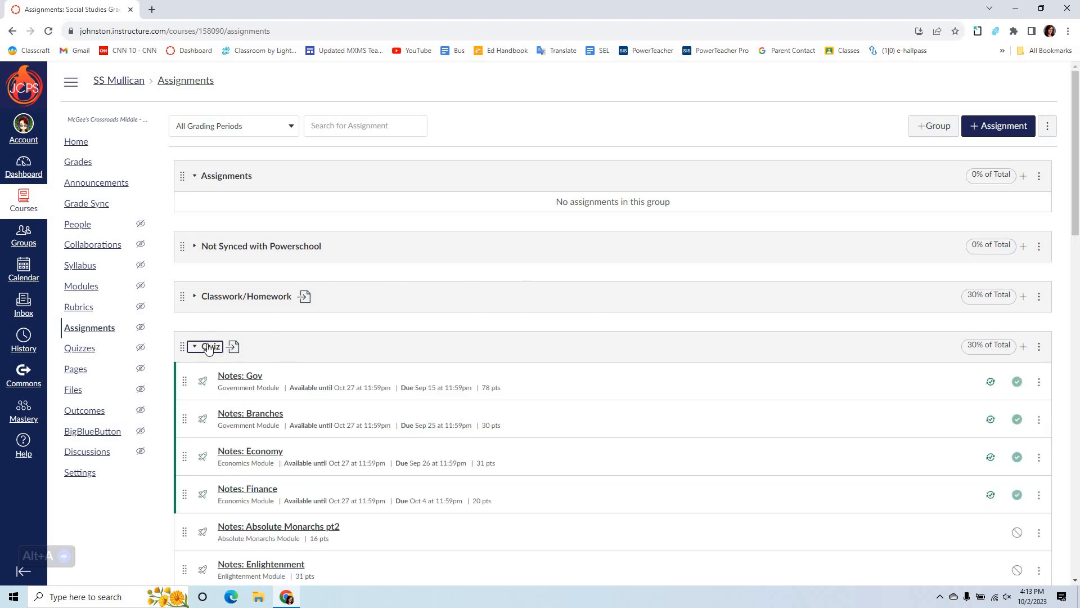
left_click(206, 345)
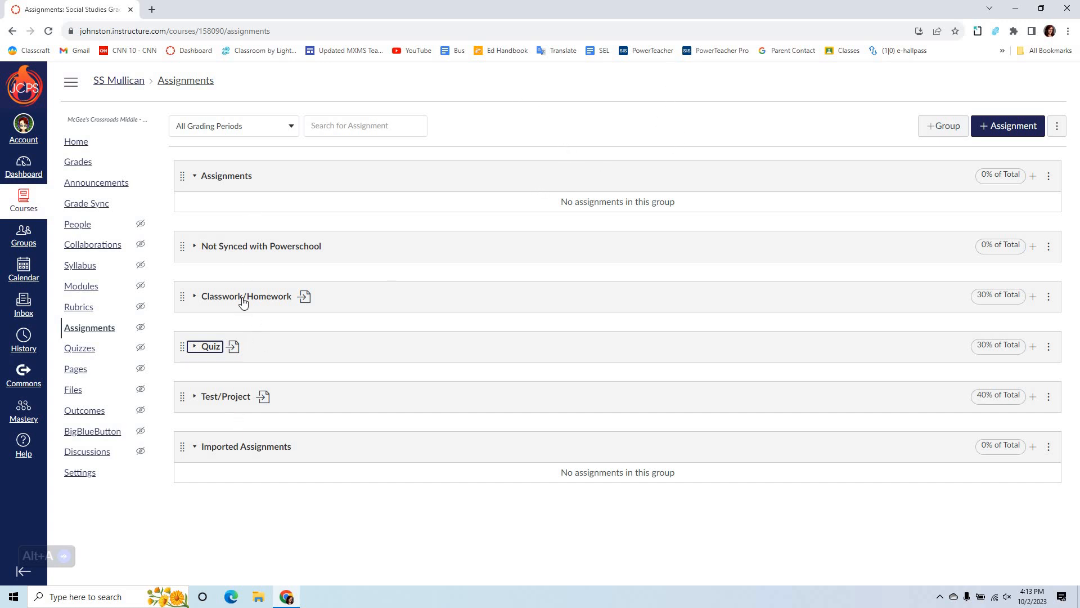
Open the SIS category sync settings and review the Classwork/Homework group's category assignment for each section.
left_click(1060, 128)
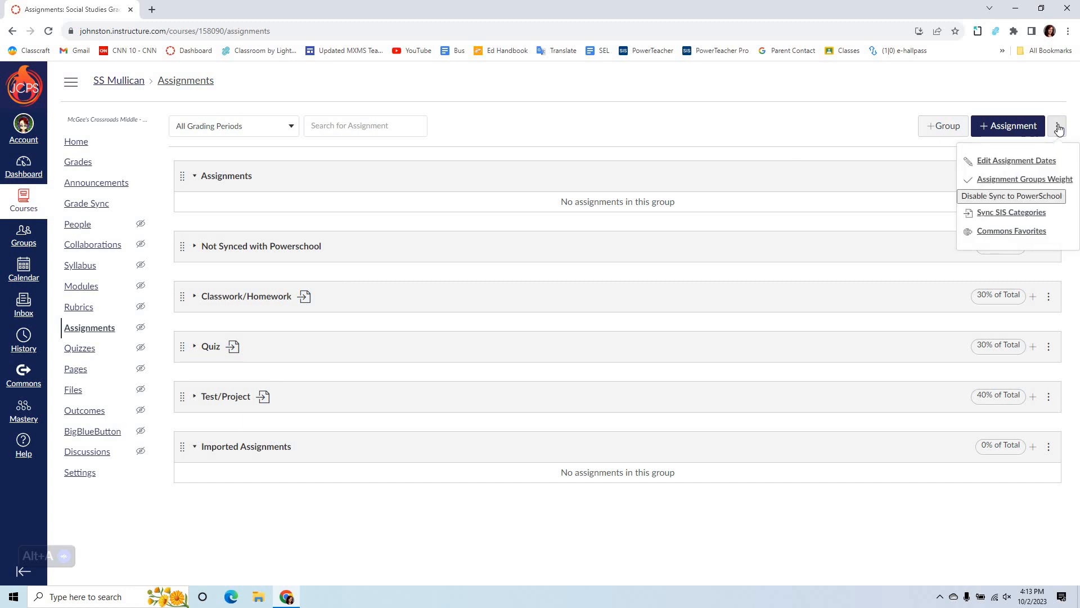
left_click(1011, 213)
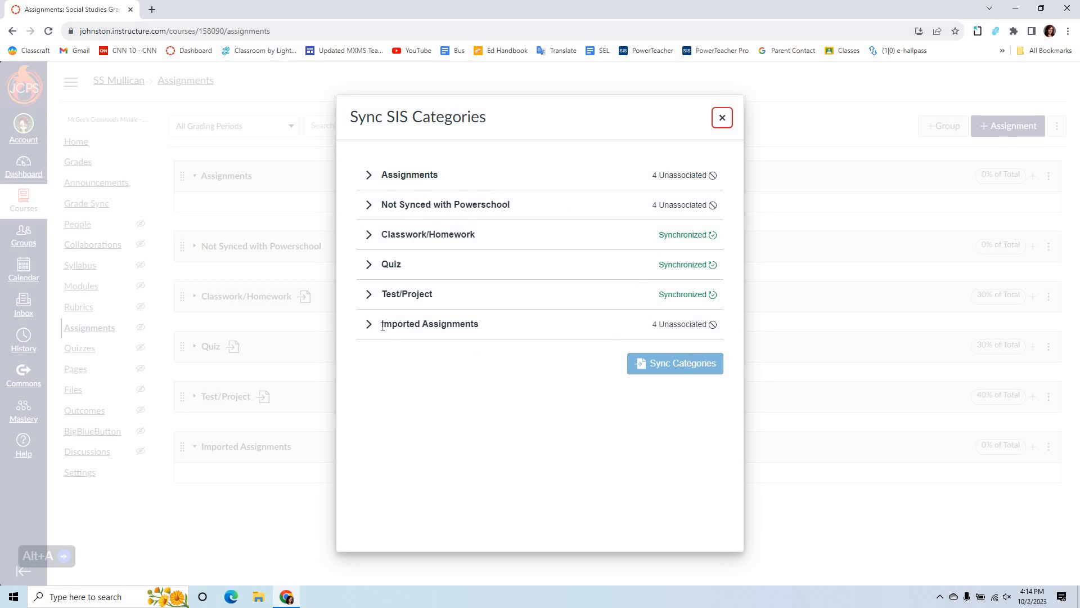
left_click(370, 239)
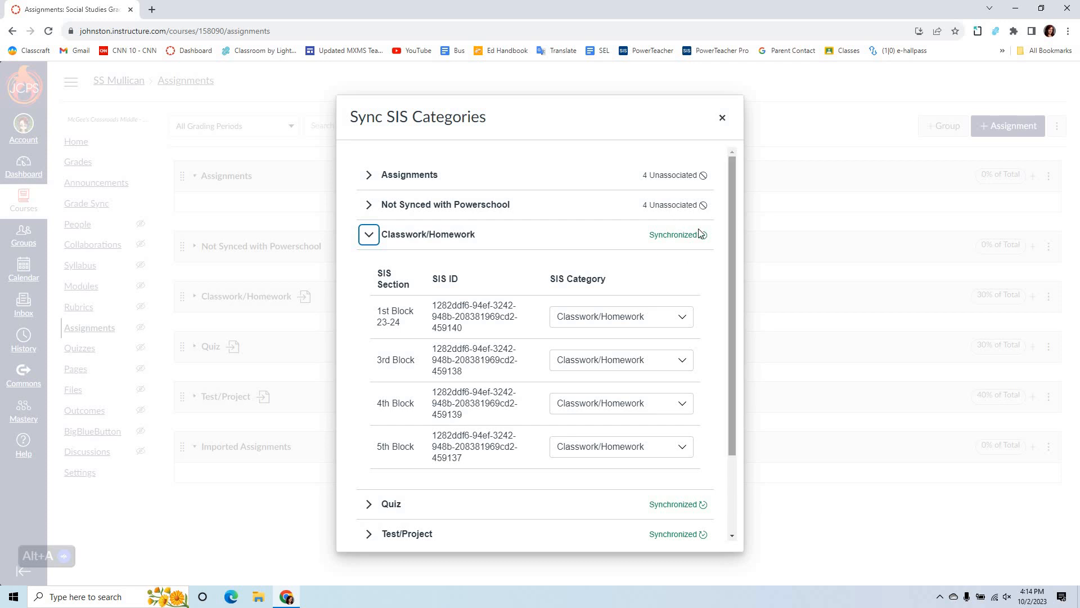
scroll(699, 233, "down", 2)
scroll(699, 233, "down", 1)
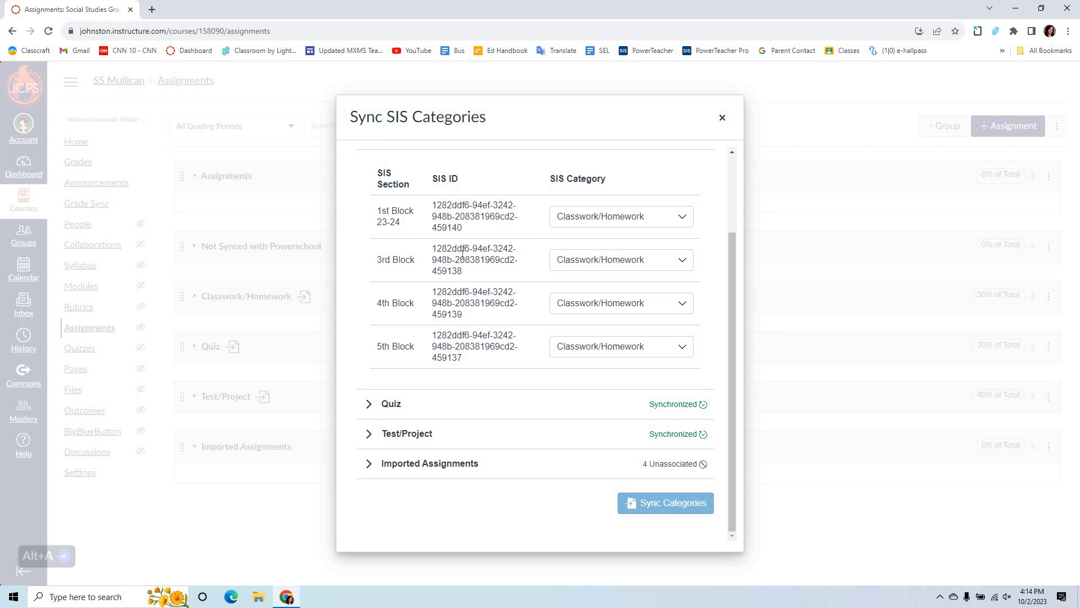
Select Classwork/Homework as the group's SIS category for 1st Block 23-24, and view the category choices for 3rd Block.
left_click(682, 221)
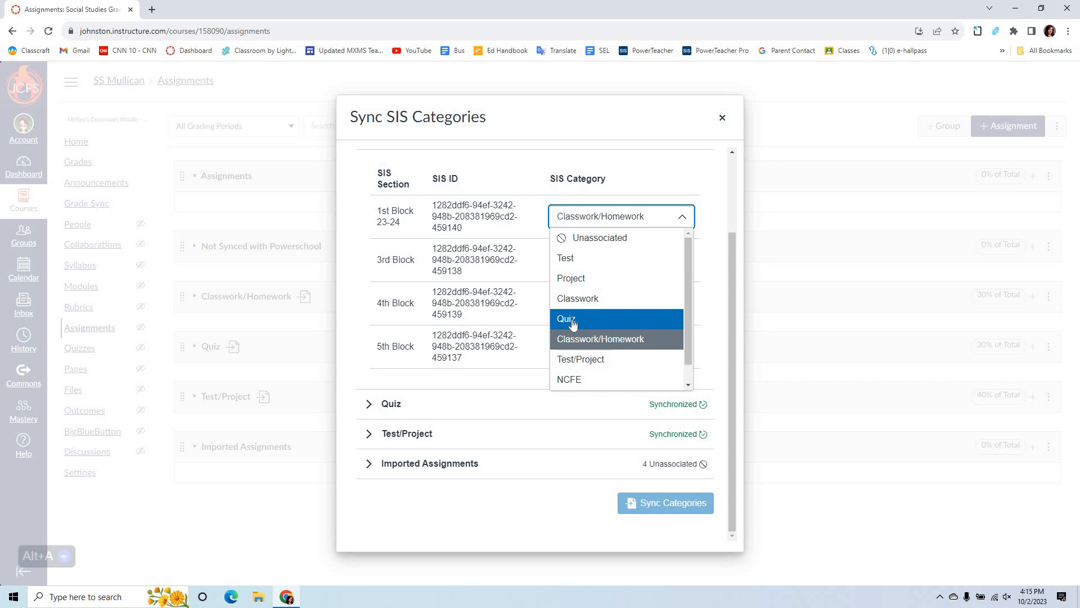
left_click(578, 338)
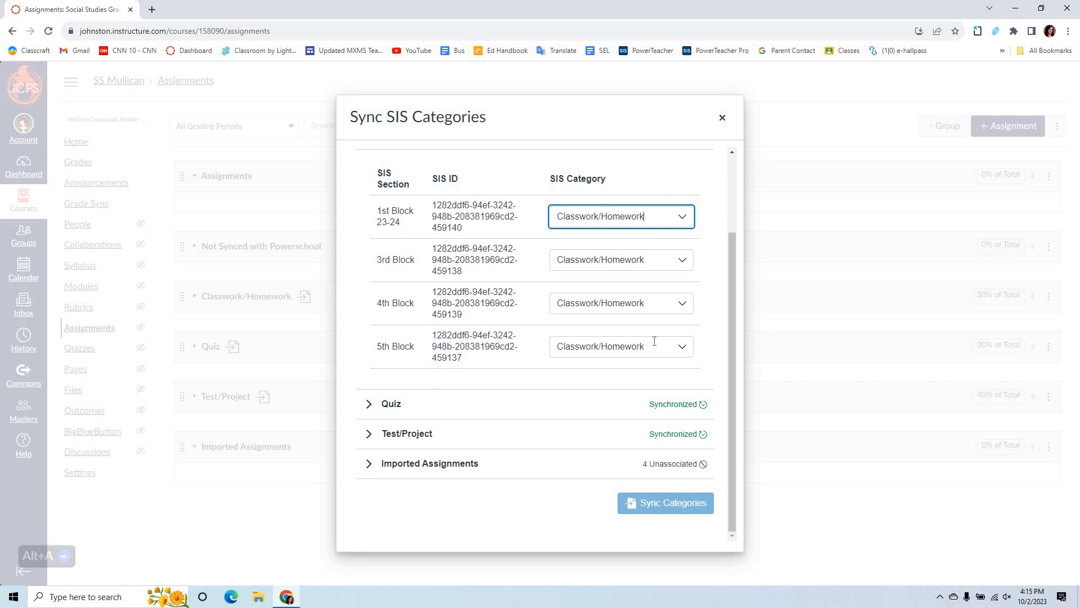
left_click(645, 264)
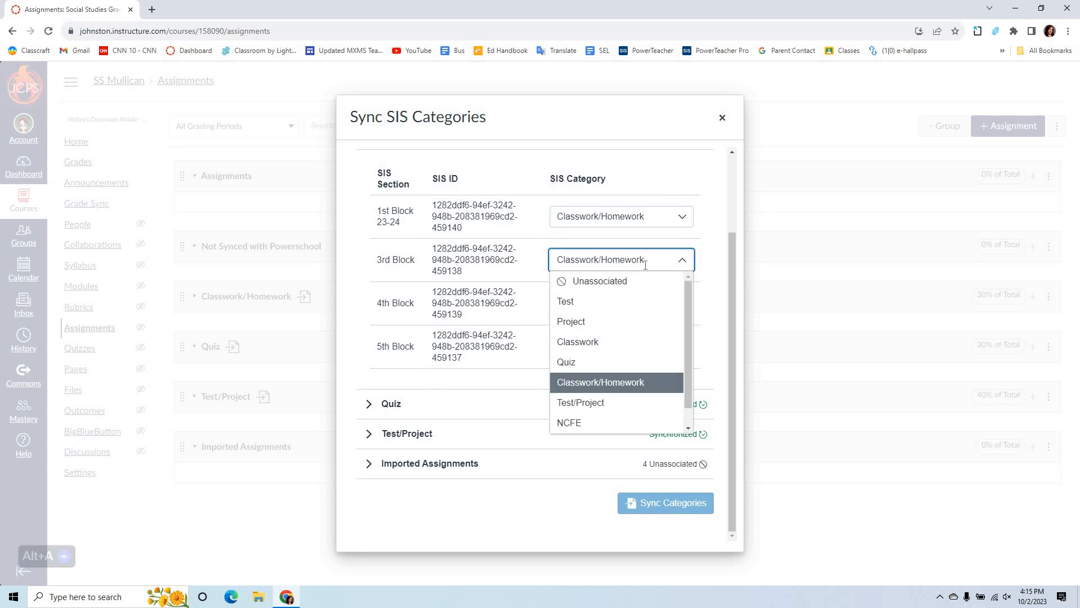
left_click(645, 264)
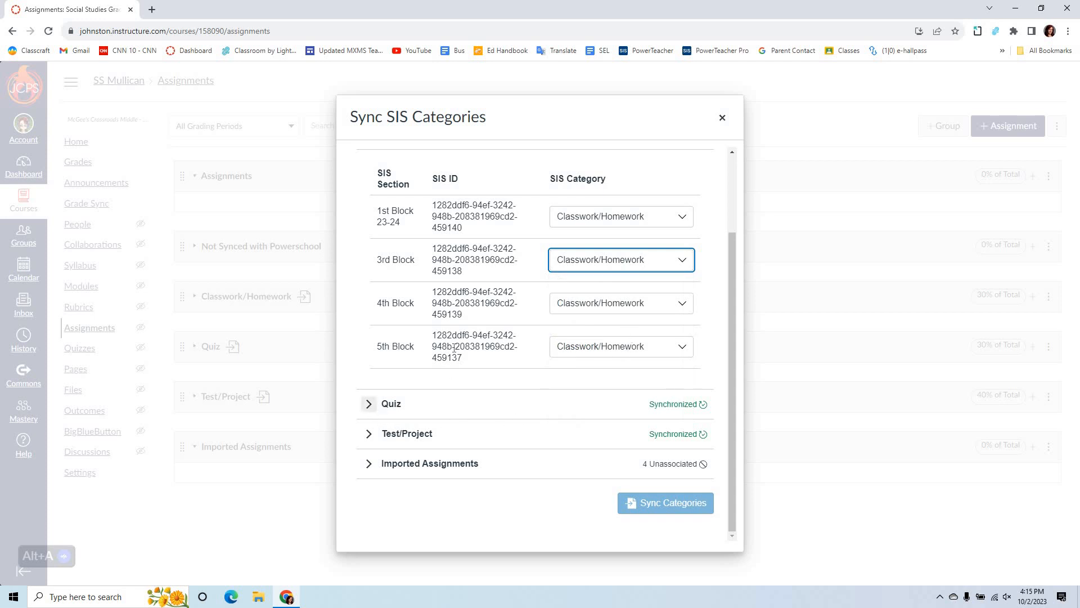
Expand the Quiz group's SIS sections and select Quiz as the category for 1st Block 23-24.
left_click(368, 403)
scroll(616, 247, "down", 4)
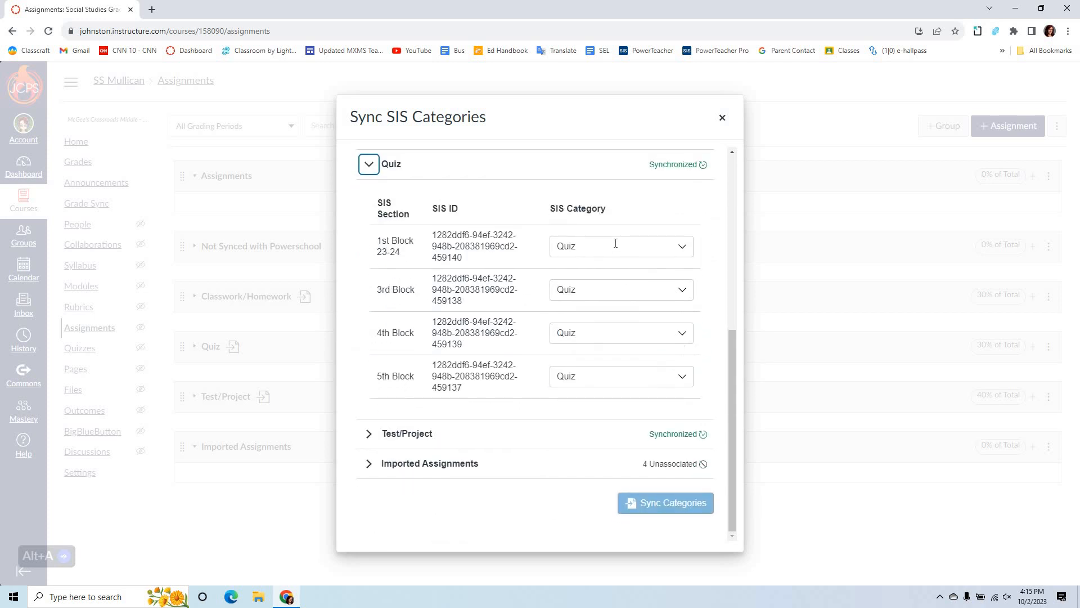
left_click(616, 243)
left_click(585, 347)
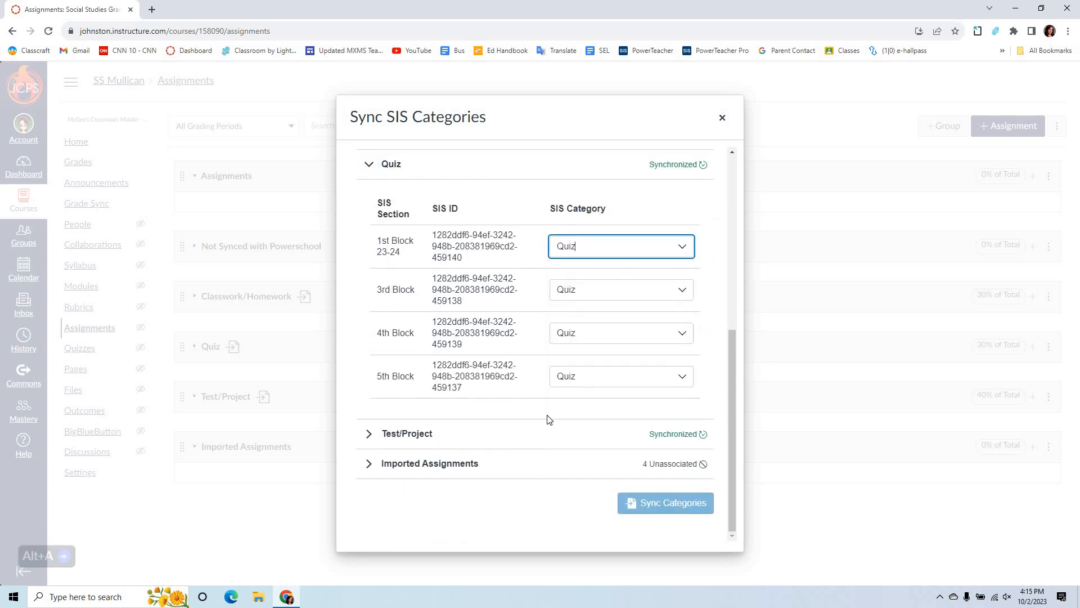
Expand the Test/Project group, review the SIS category of each section and collapse the group again.
left_click(369, 433)
scroll(484, 377, "down", 2)
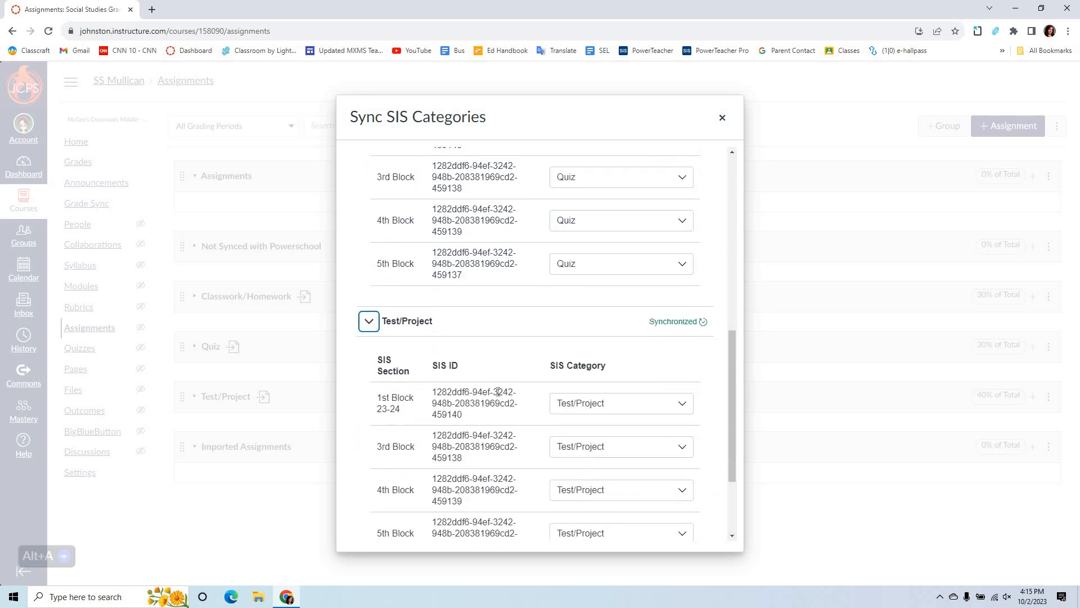
scroll(498, 391, "down", 3)
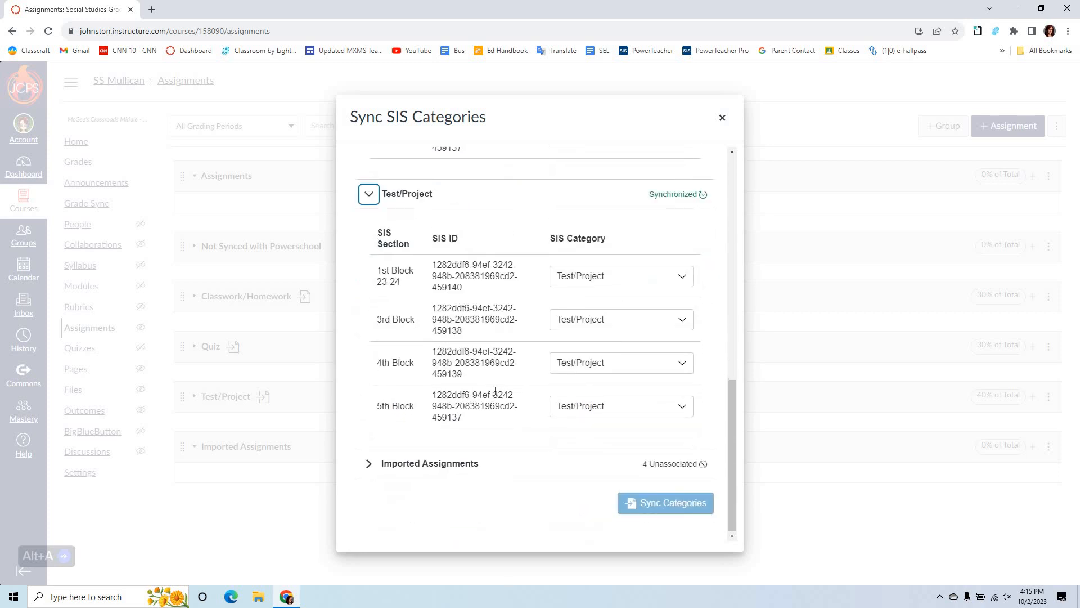
left_click(377, 198)
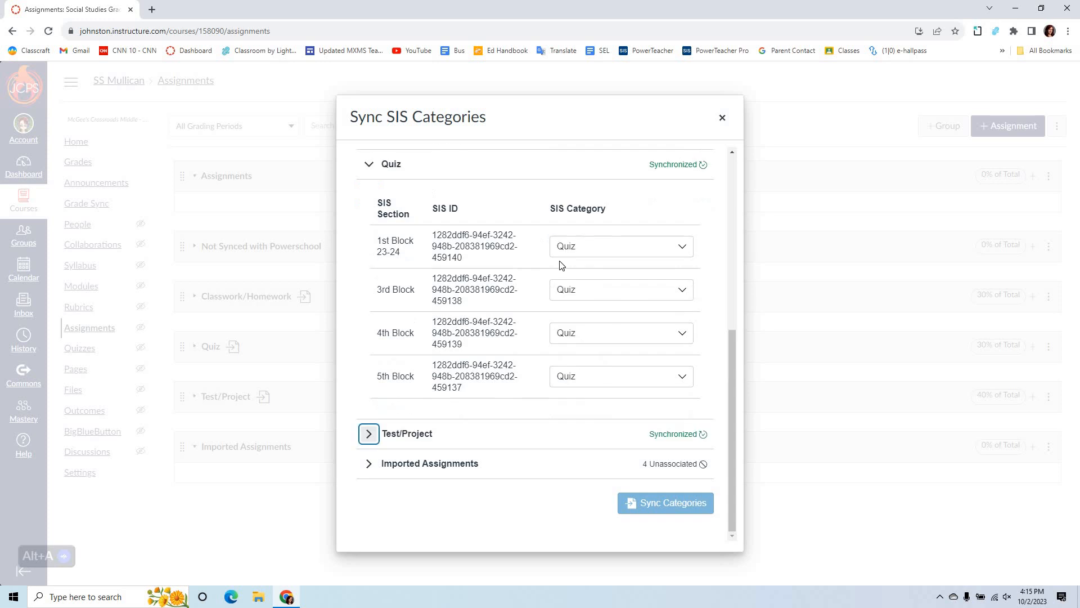
Try Unassociated as the Quiz group's category for 1st Block 23-24, restore it to Quiz and close the SIS category settings.
left_click(609, 246)
left_click(599, 269)
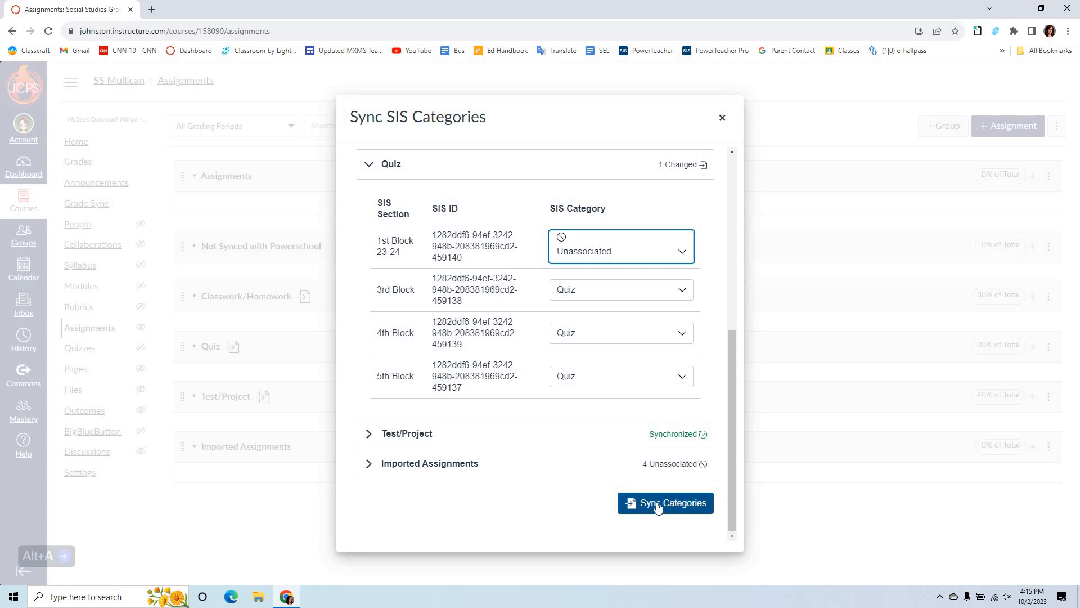
left_click(632, 244)
left_click(598, 353)
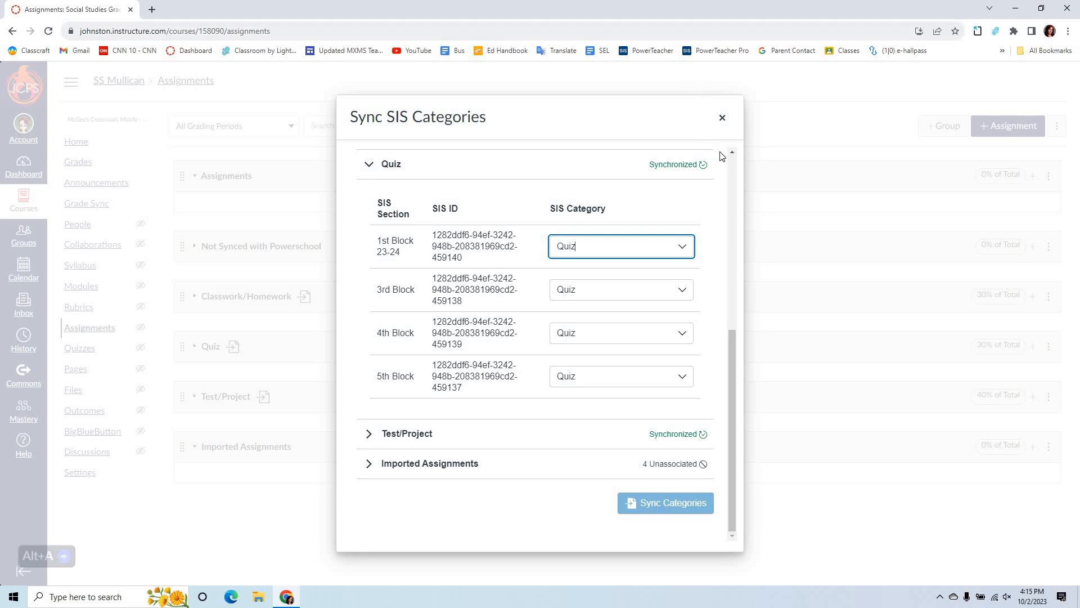
left_click(722, 118)
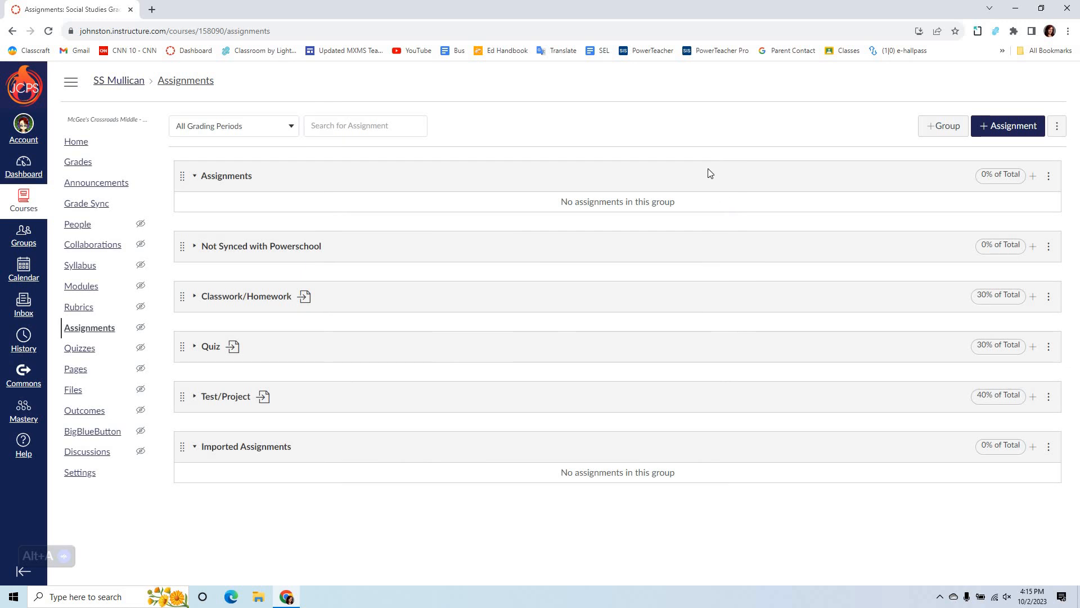